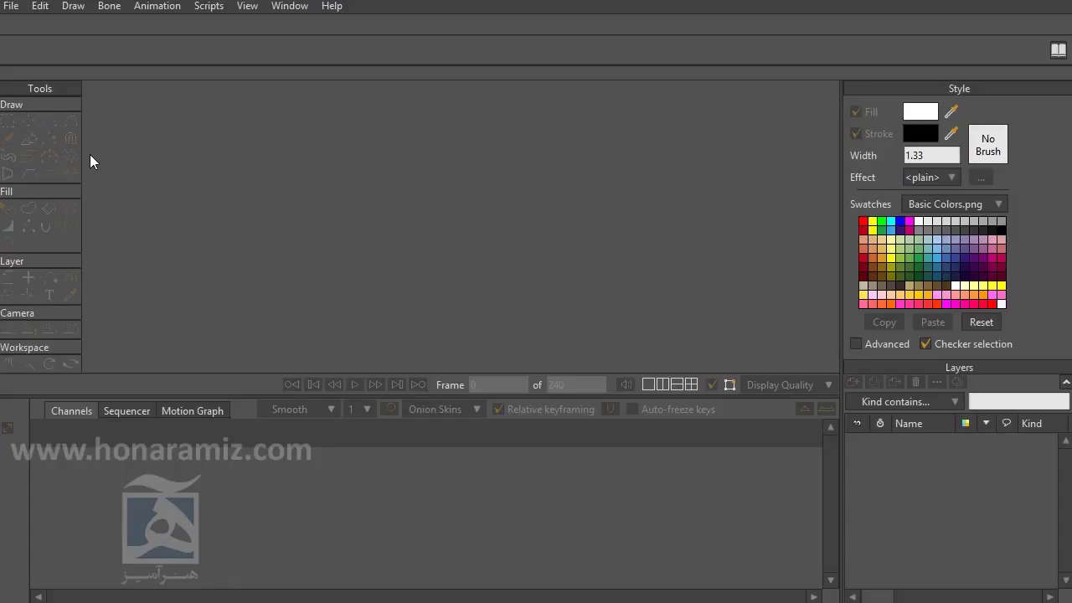
- Create a new document and narrow the Name column in the layer list to make room for the Kind column
left_click(11, 6)
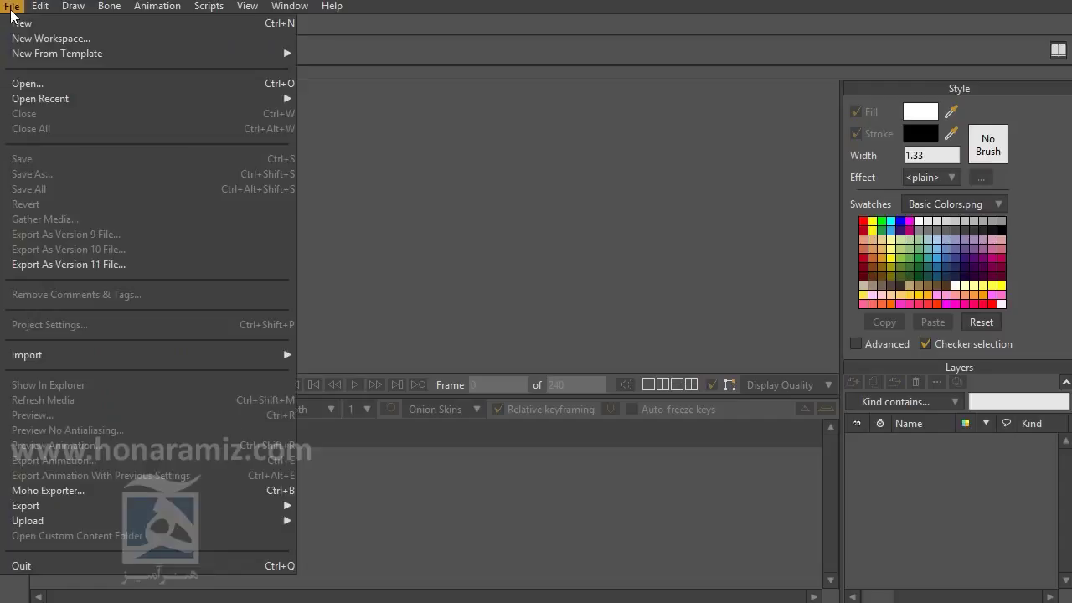
left_click(84, 25)
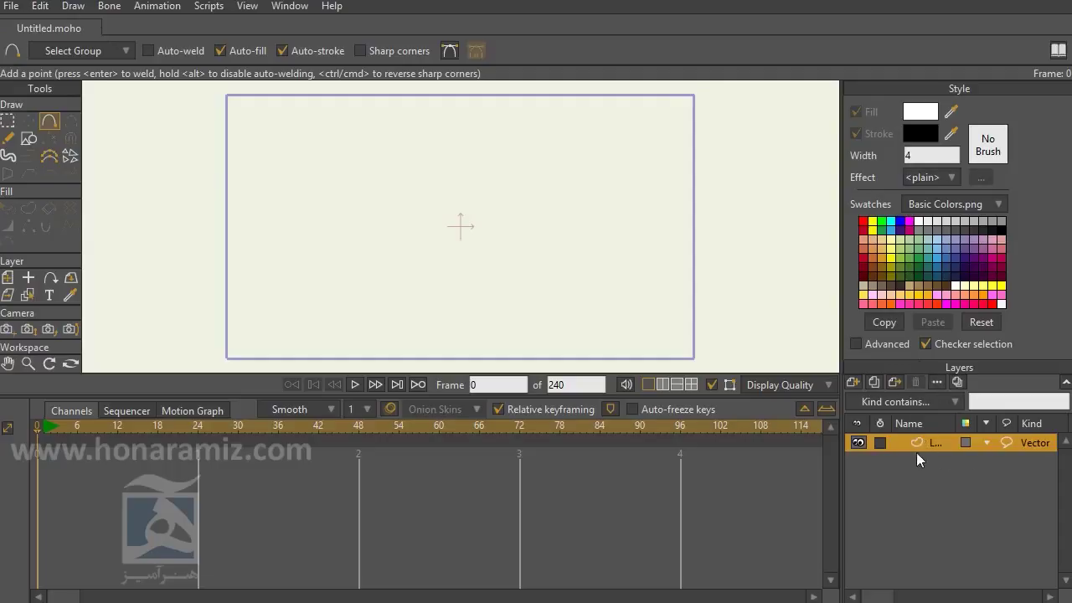
left_click_drag(955, 423, 994, 423)
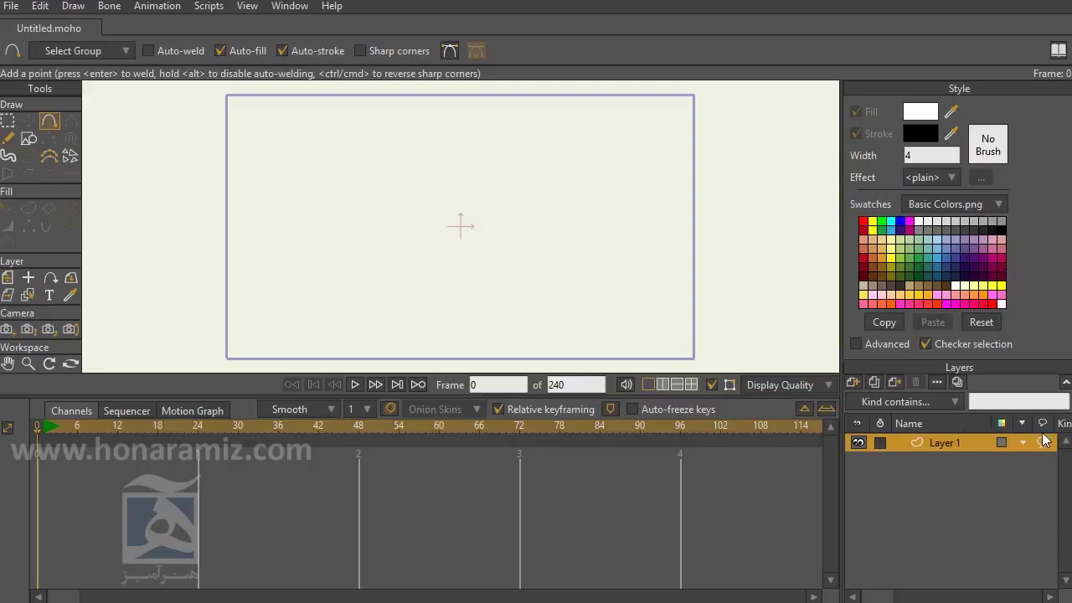
left_click_drag(995, 423, 943, 419)
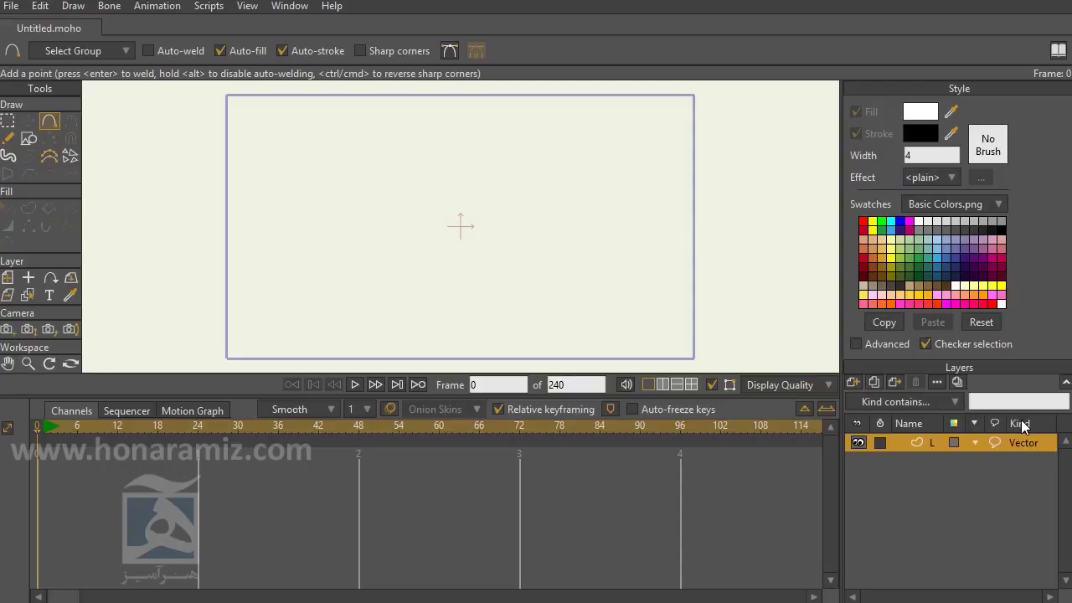
- Hide the Kind column in the layer list and show it again
right_click(918, 422)
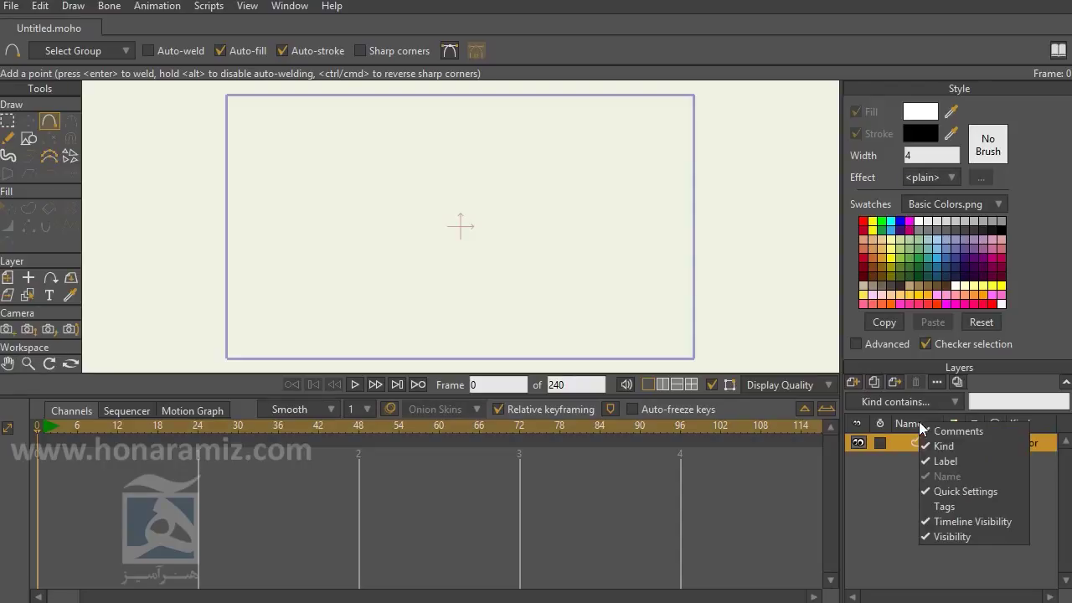
left_click(946, 445)
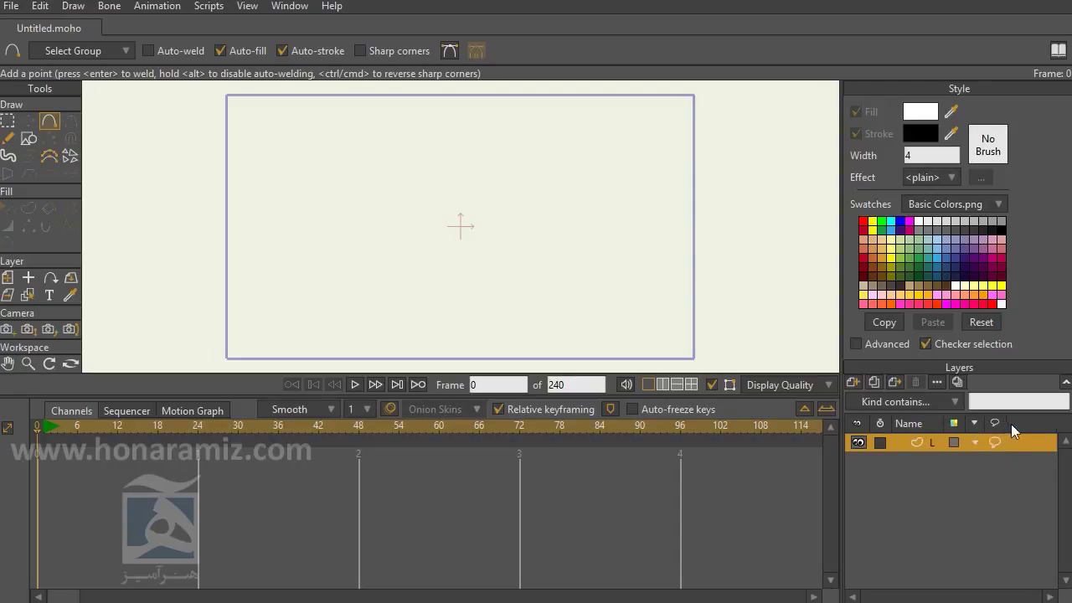
right_click(935, 422)
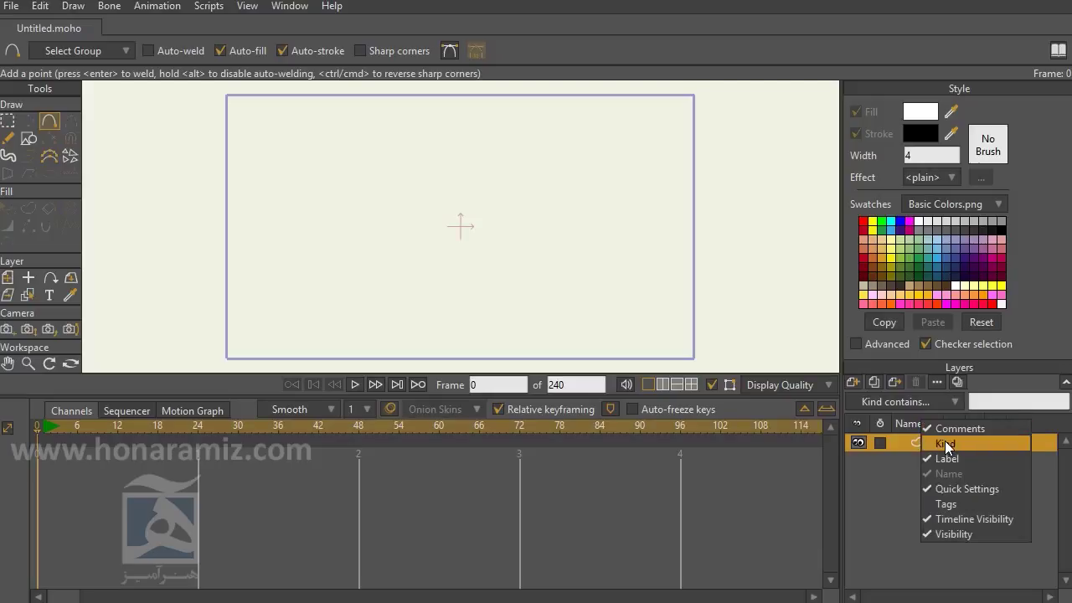
left_click(944, 442)
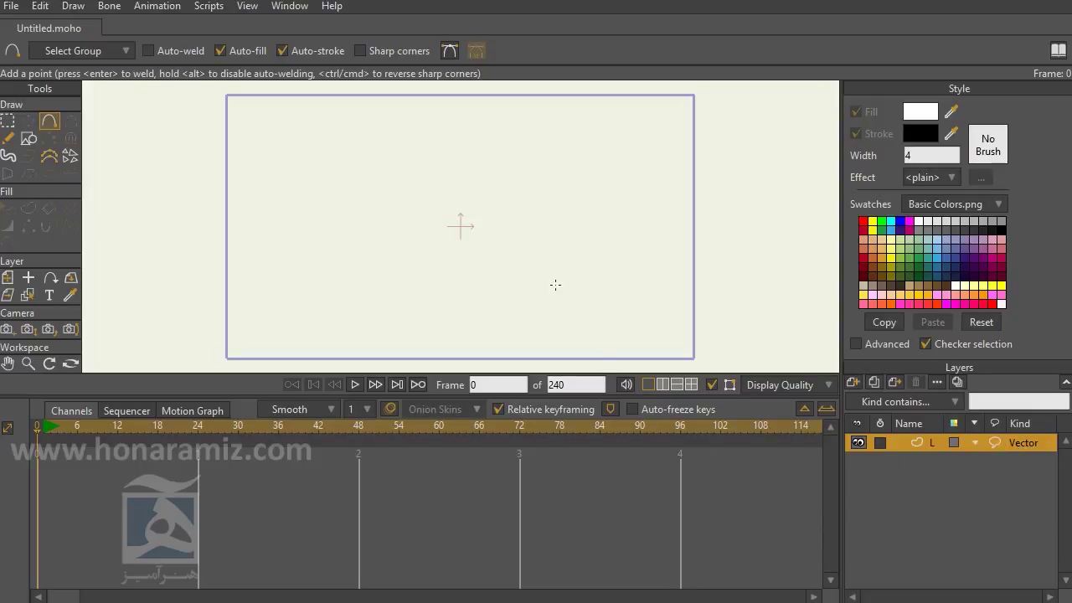
- Add an image layer from dina.png in the ref folder and check its name in the layer list
left_click(855, 382)
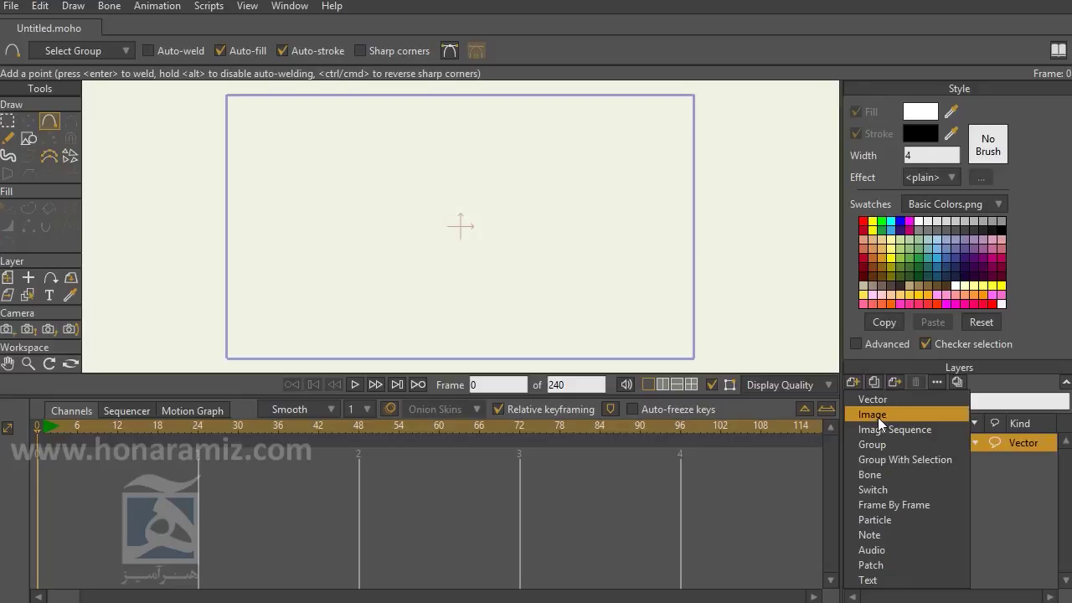
left_click(878, 417)
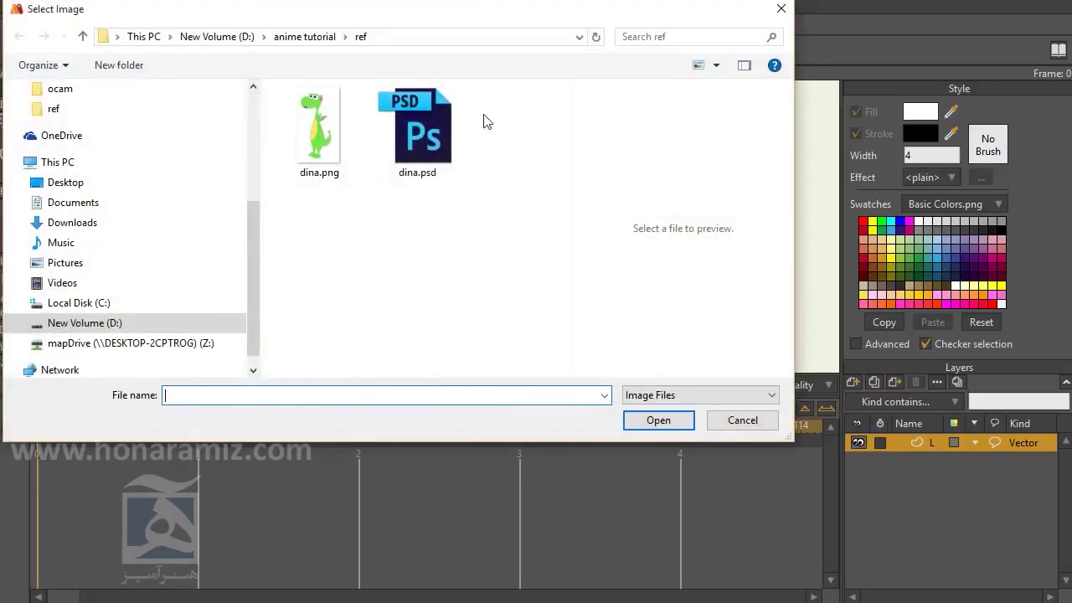
left_click_drag(461, 19, 524, 78)
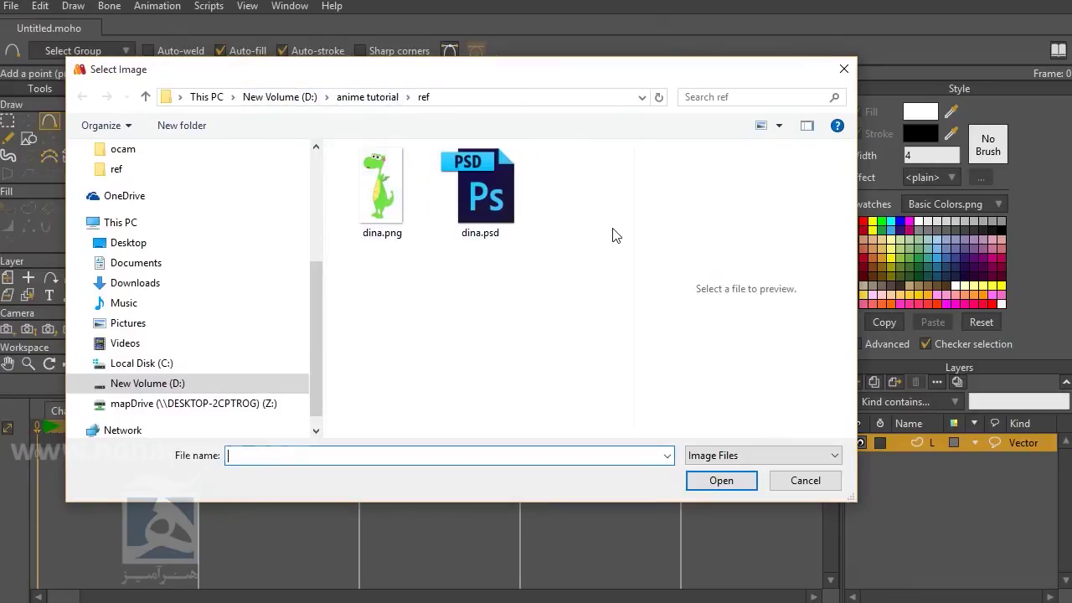
left_click(756, 453)
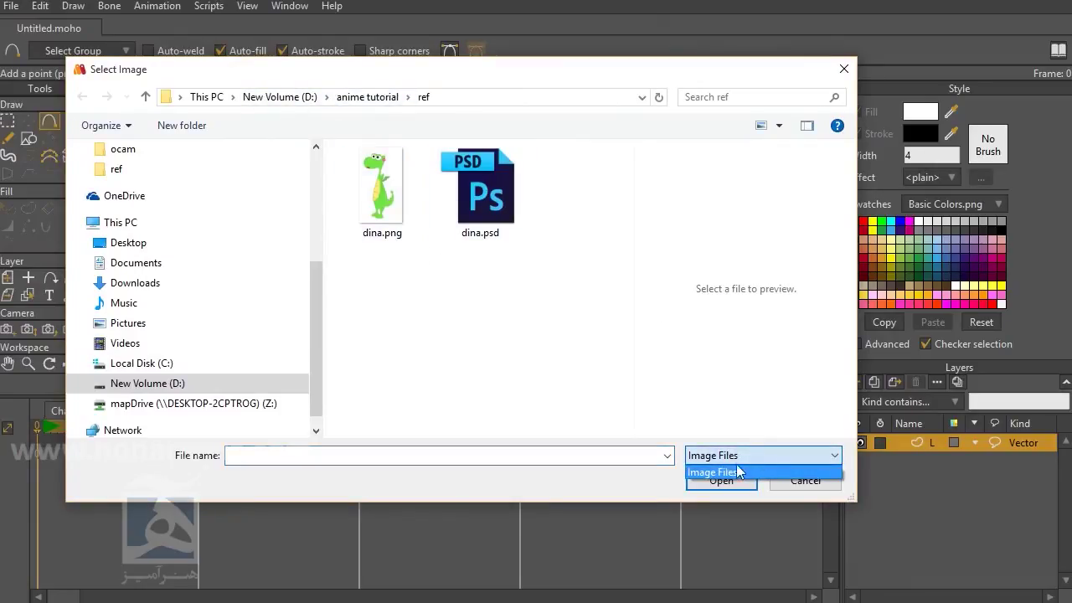
left_click(531, 365)
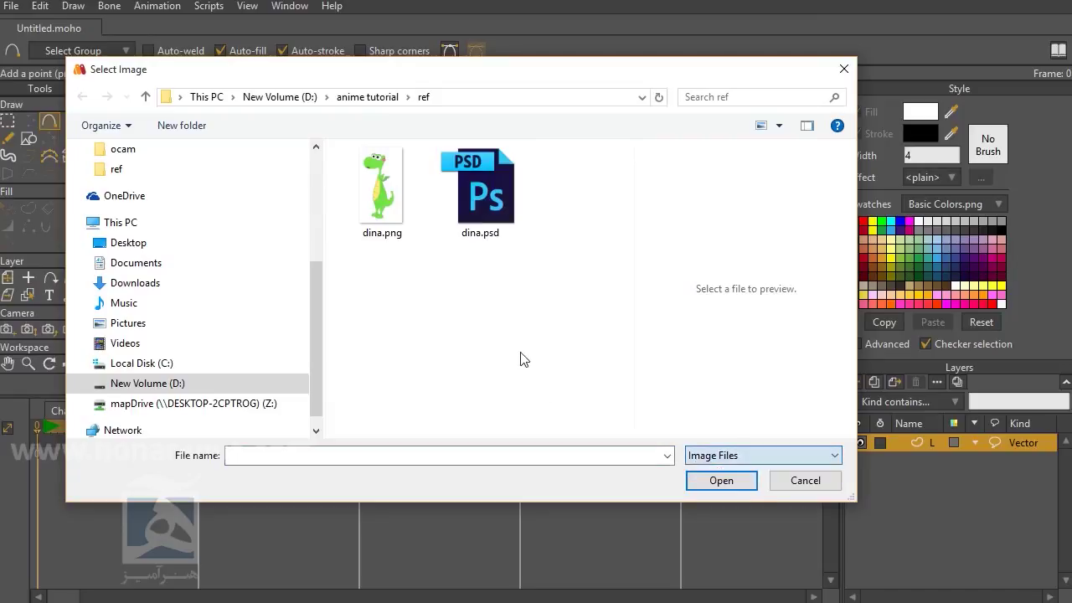
left_click(384, 208)
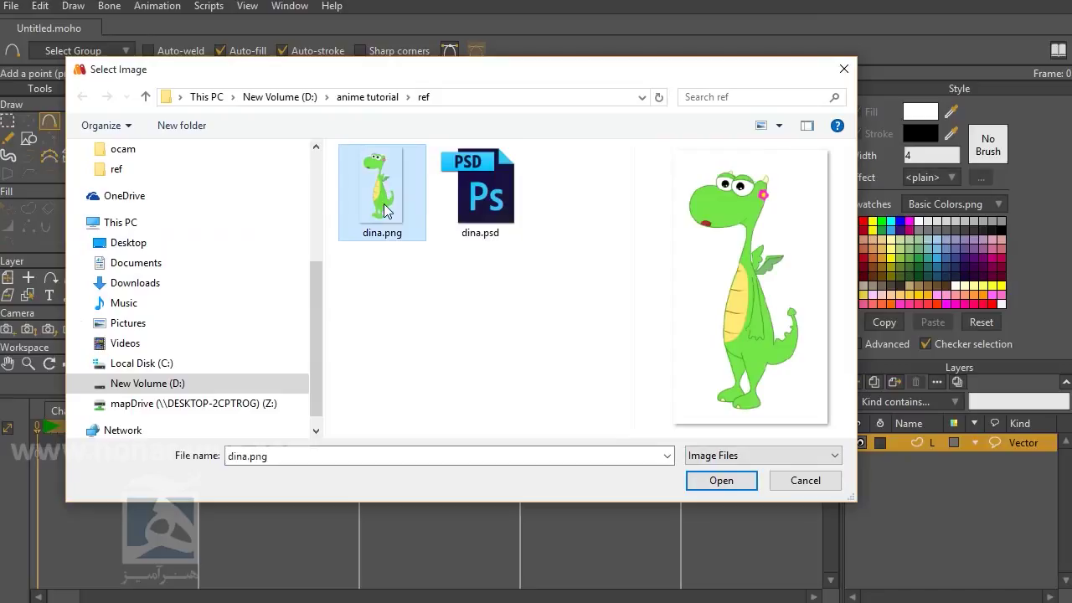
left_click(493, 203)
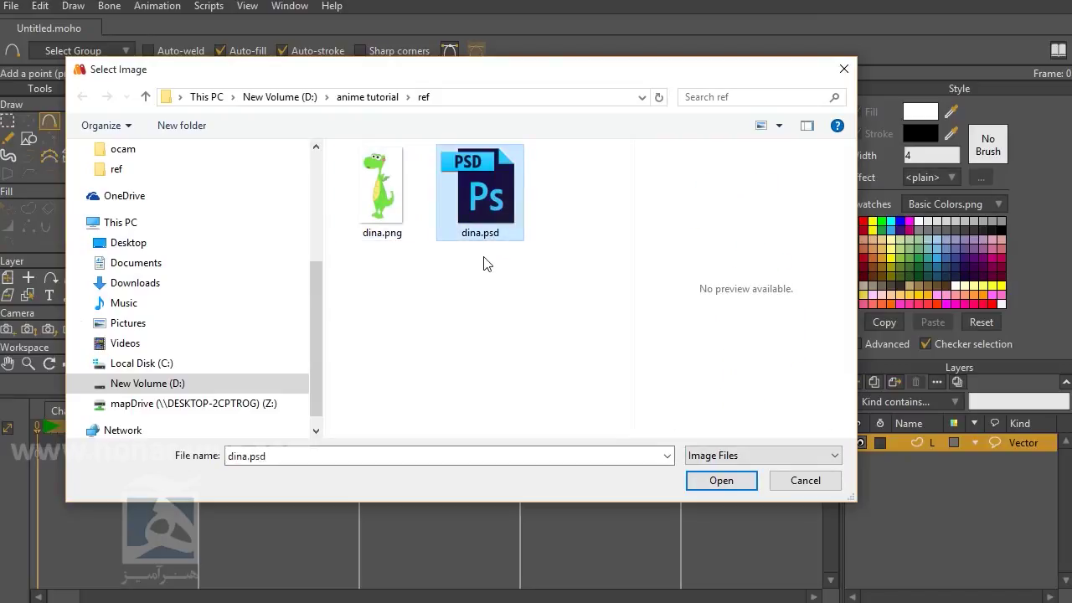
left_click(394, 205)
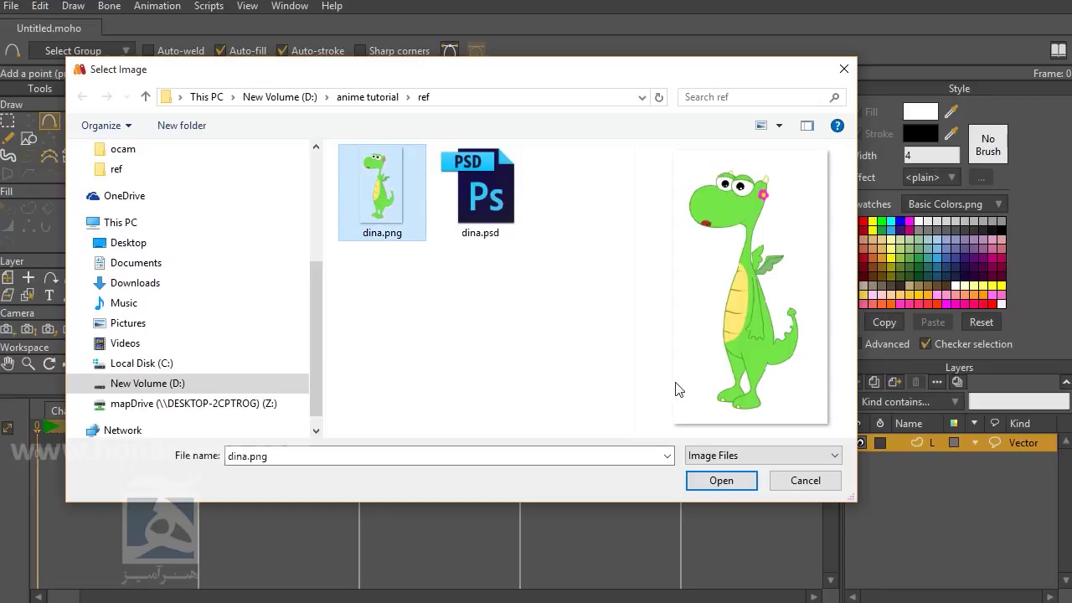
left_click(730, 486)
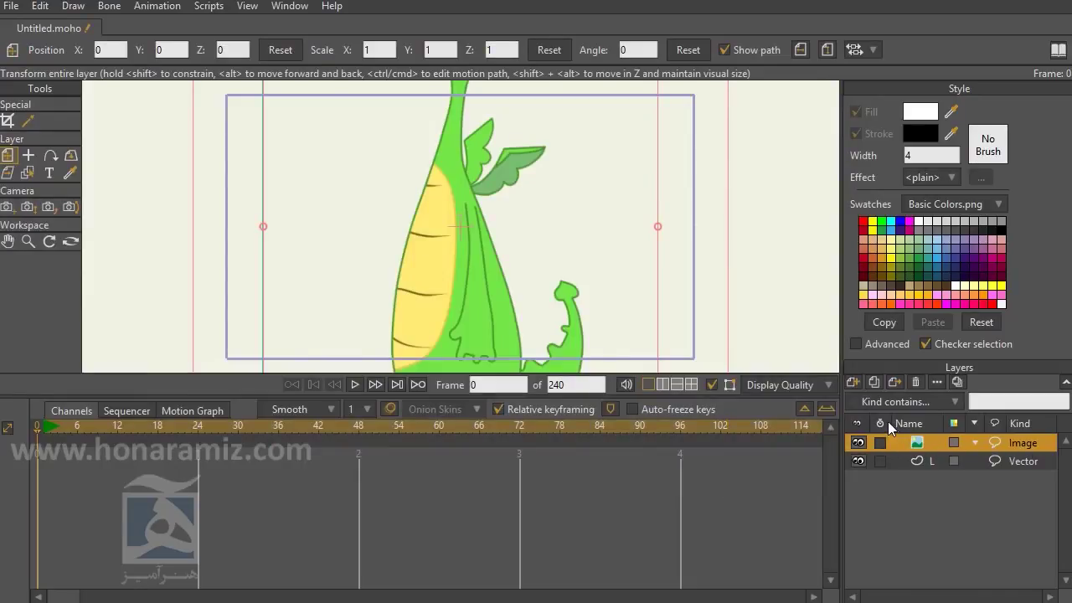
left_click_drag(944, 423, 992, 422)
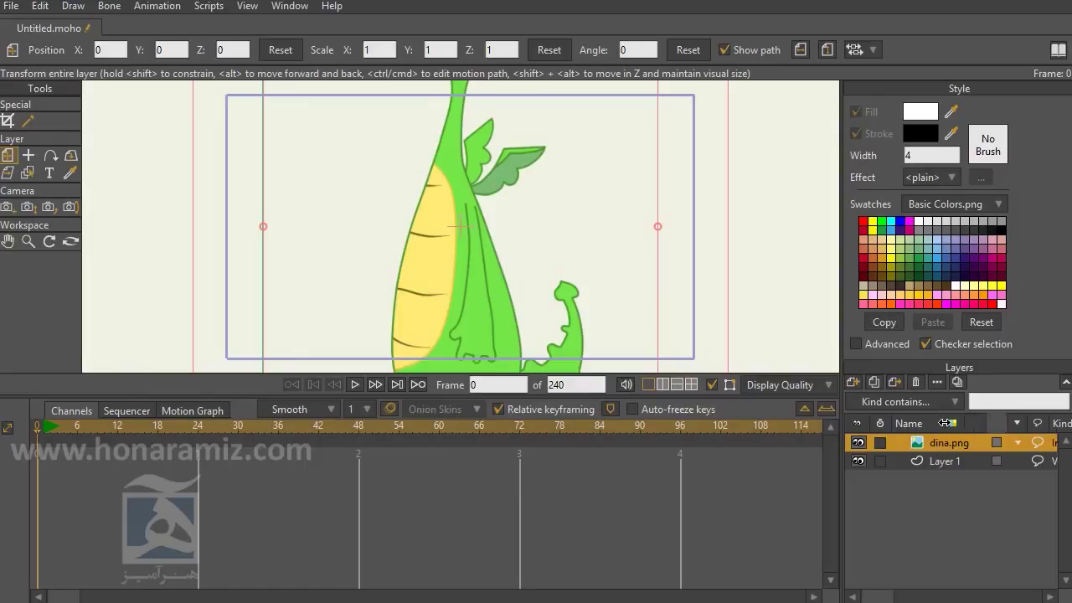
left_click_drag(987, 422, 943, 422)
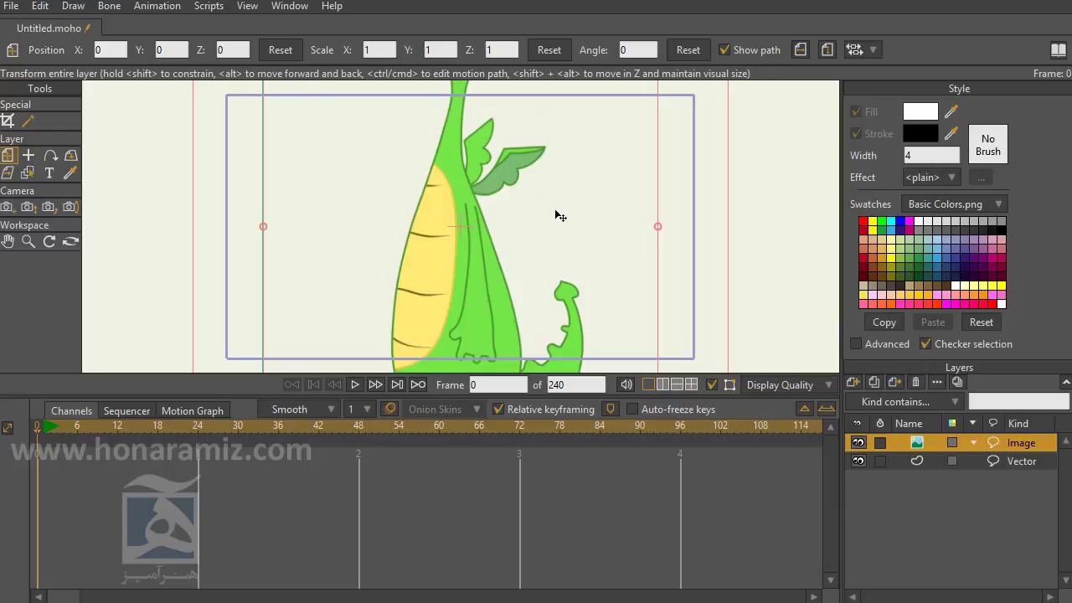
- Examine the whole dinosaur image and its size relative to the camera frame
scroll(560, 218, "down", 5)
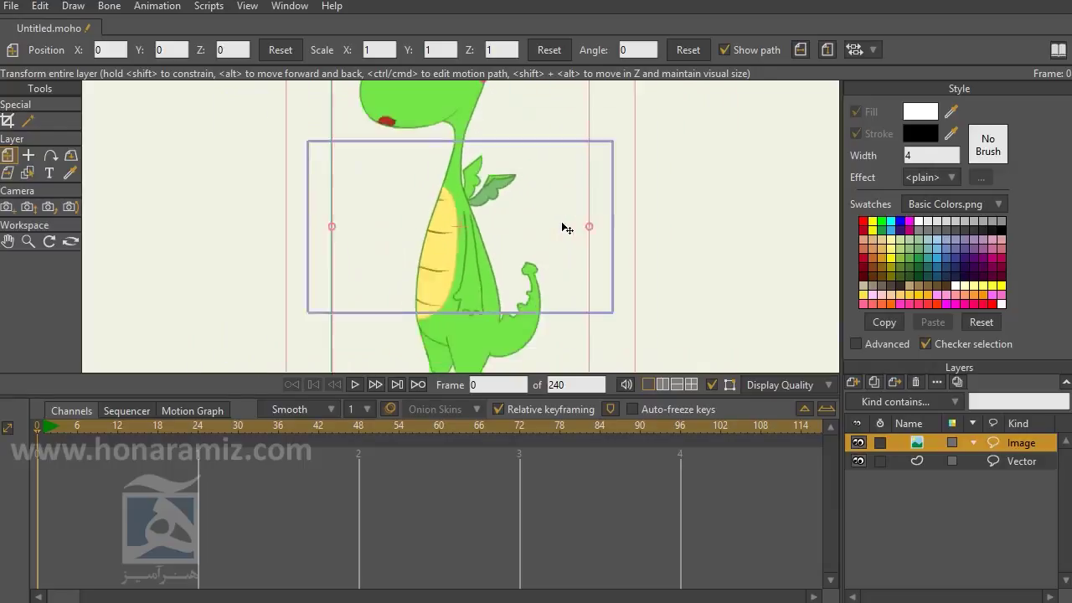
scroll(566, 227, "up", 2)
scroll(246, 210, "down", 6)
scroll(623, 262, "up", 7)
scroll(430, 259, "down", 3)
scroll(550, 280, "up", 2)
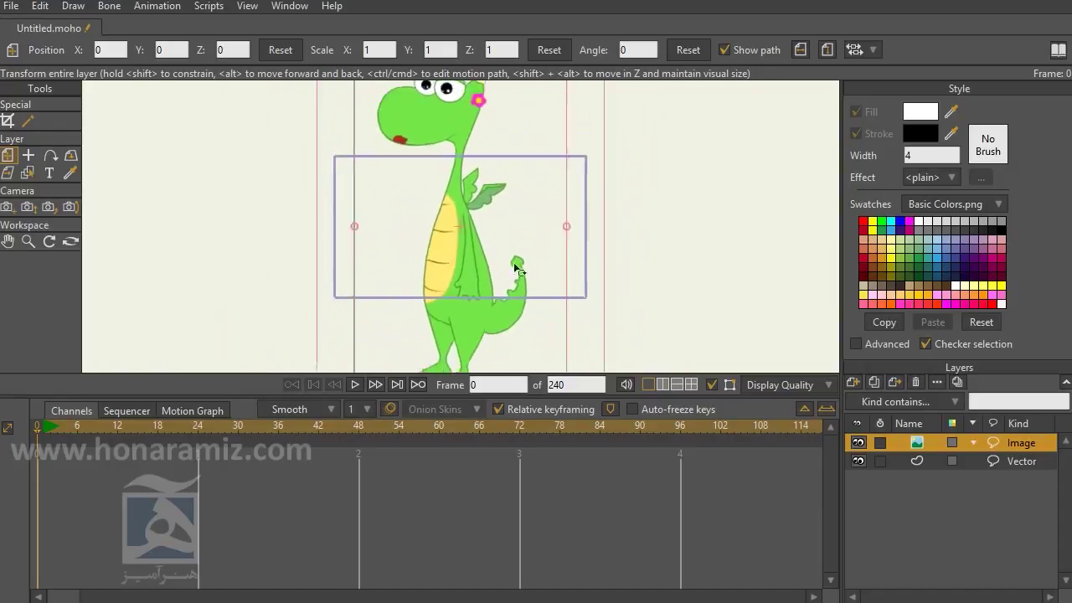
scroll(541, 278, "up", 3)
scroll(502, 282, "down", 4)
scroll(558, 290, "up", 1)
scroll(337, 268, "down", 4)
scroll(385, 275, "up", 3)
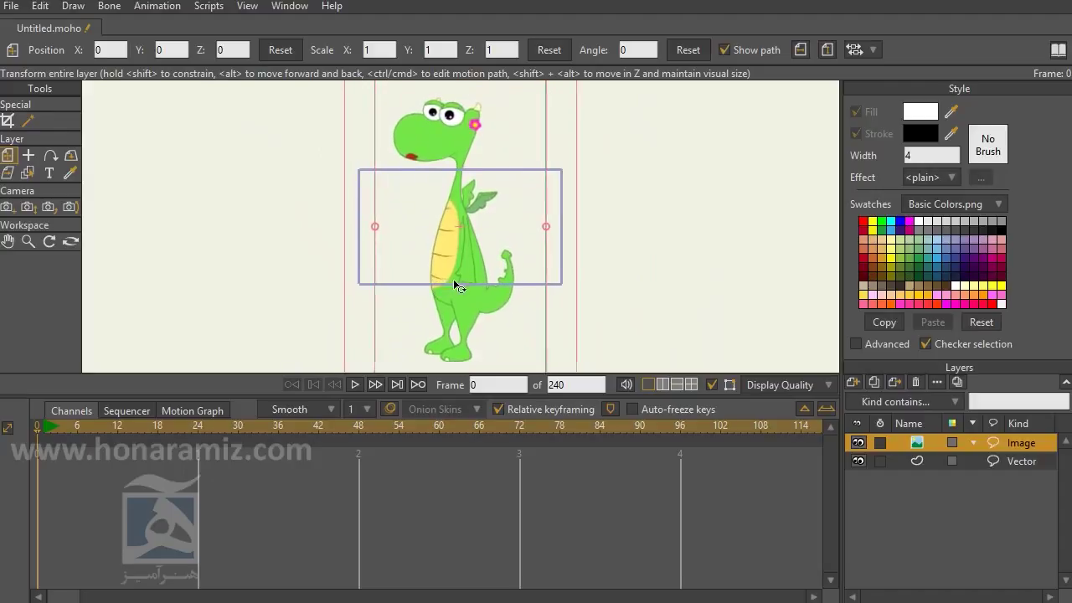
scroll(492, 291, "down", 2)
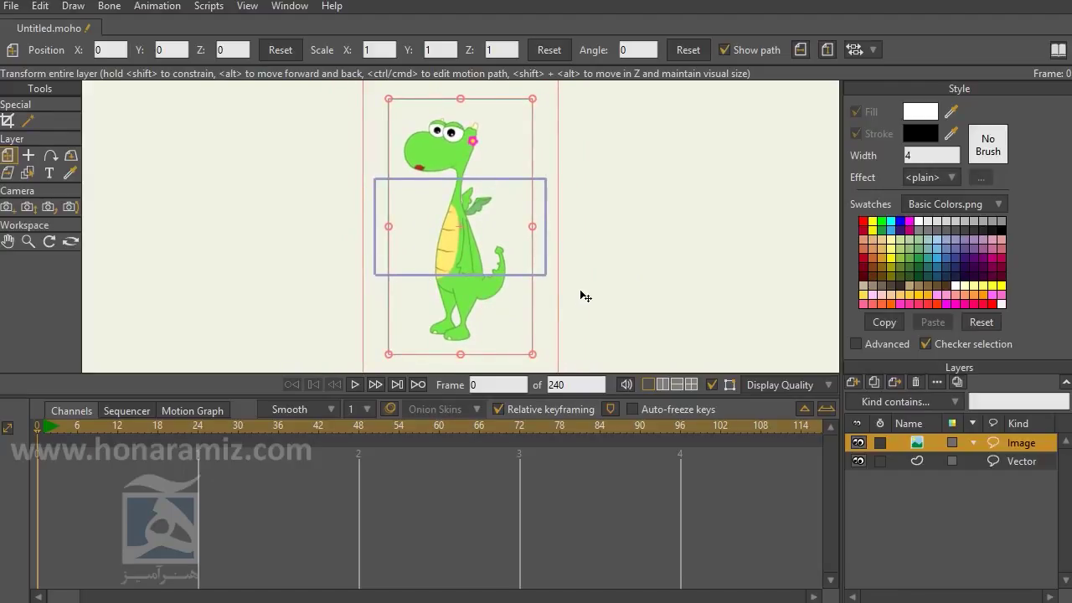
scroll(585, 297, "down", 1)
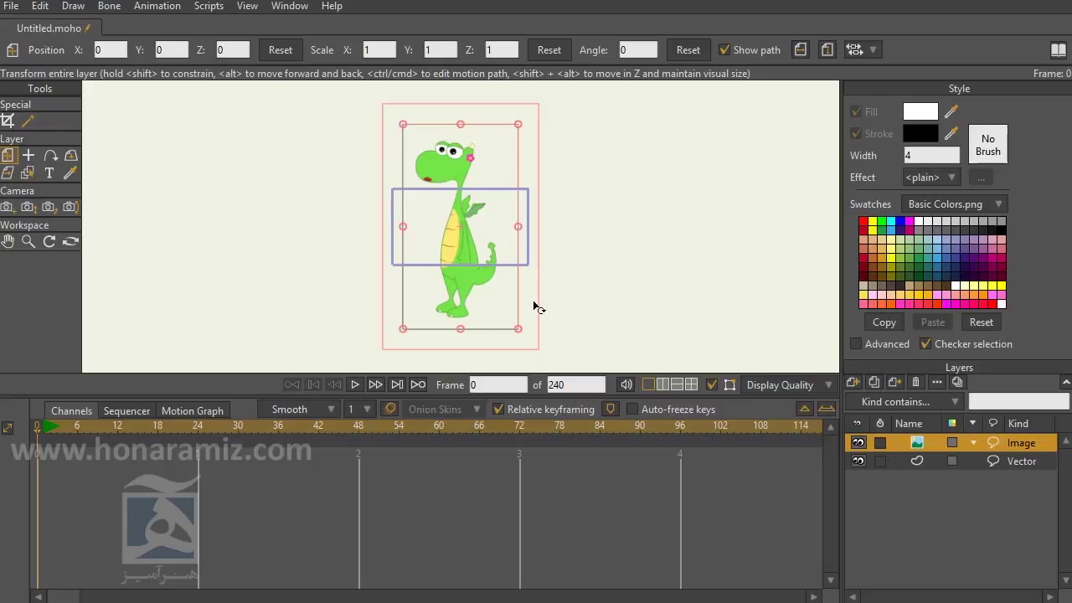
- Scale the dinosaur image layer uniformly to about 0.91, undoing any trial horizontal stretching
mouse_move(518, 329)
left_mouse_down()
mouse_move(530, 343)
mouse_move(531, 332)
left_mouse_up()
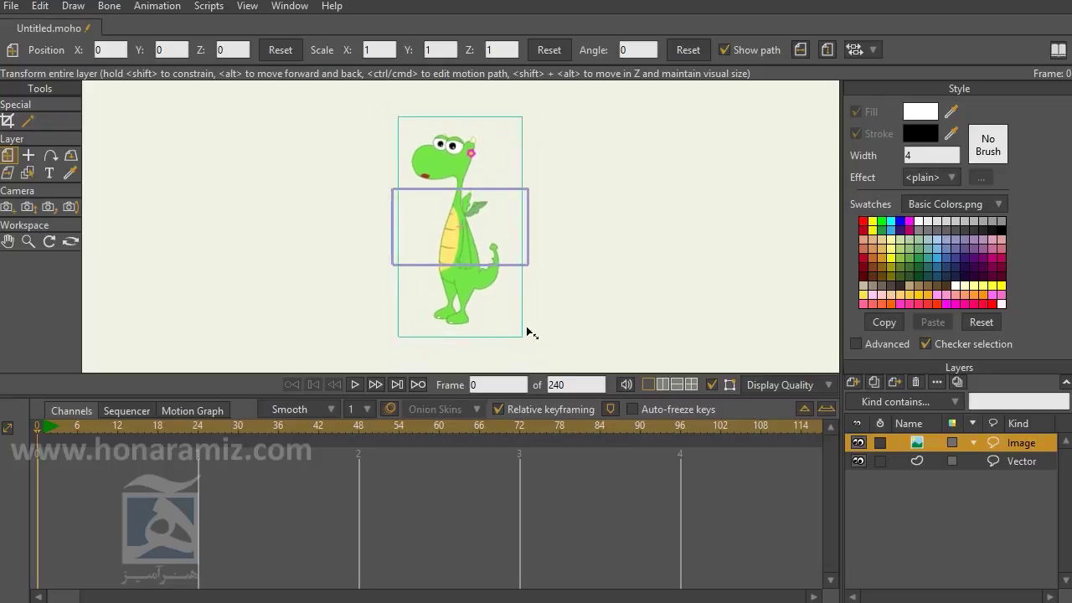
left_click_drag(551, 234, 564, 259)
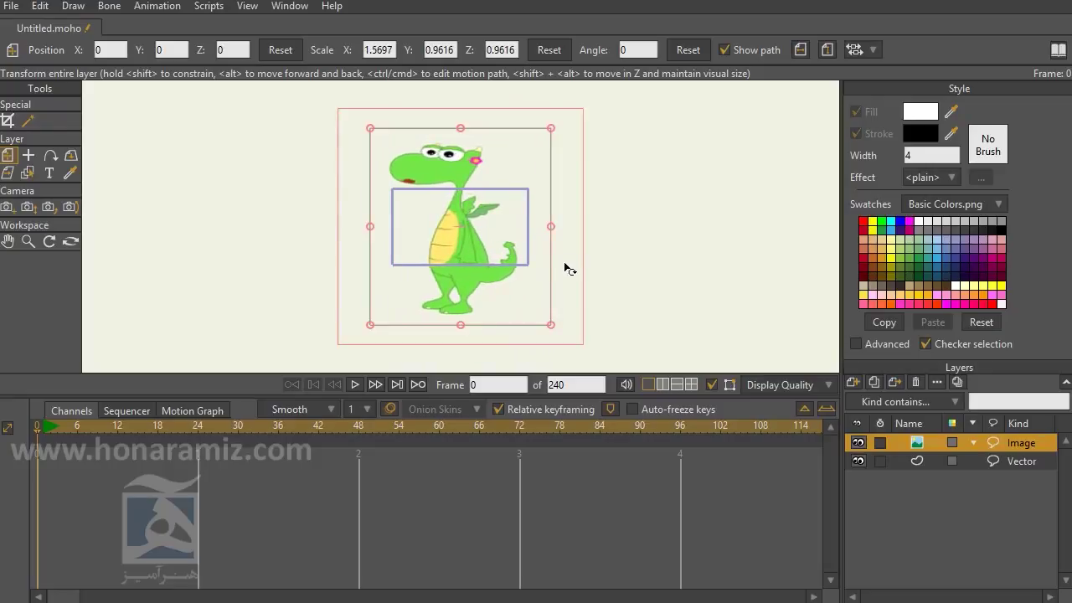
key("ctrl+z")
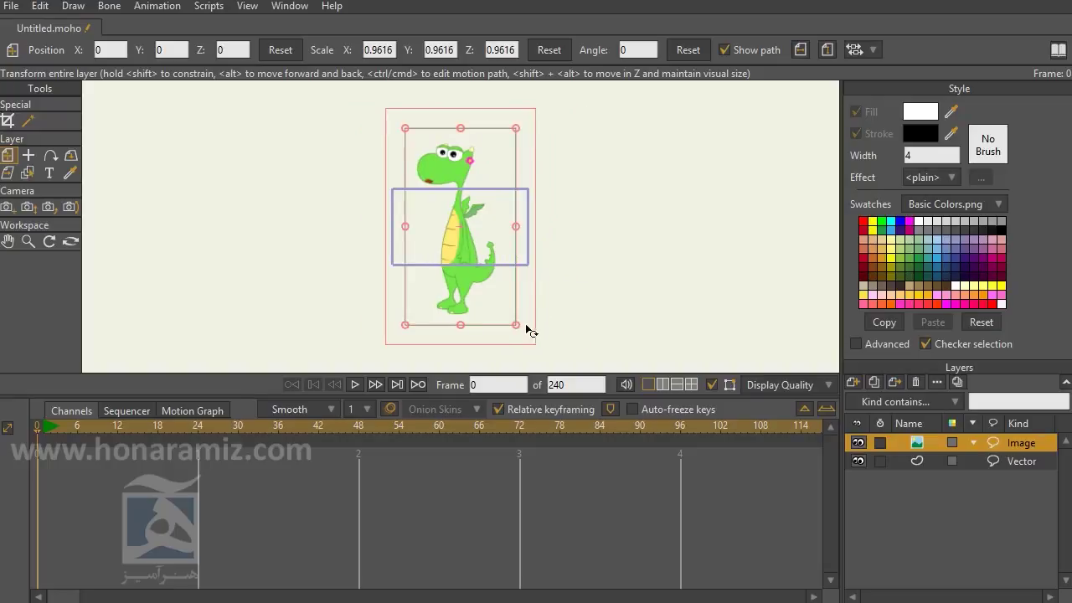
mouse_move(516, 328)
left_mouse_down()
mouse_move(486, 282)
mouse_move(517, 323)
left_mouse_up()
mouse_move(517, 328)
left_mouse_down()
mouse_move(493, 292)
mouse_move(512, 320)
left_mouse_up()
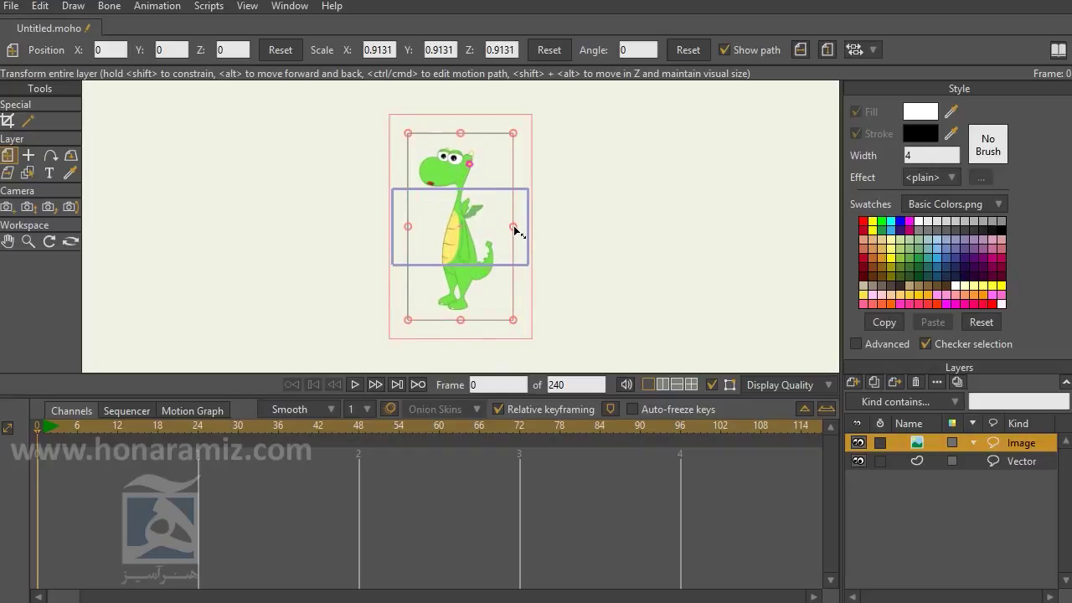
left_click_drag(513, 228, 497, 191)
key("ctrl+z")
- Move the dinosaur image layer to about X 0.13, Y 0.07 and try rotating it, undoing the rotation
mouse_move(461, 155)
left_mouse_down()
mouse_move(463, 179)
mouse_move(470, 147)
left_mouse_up()
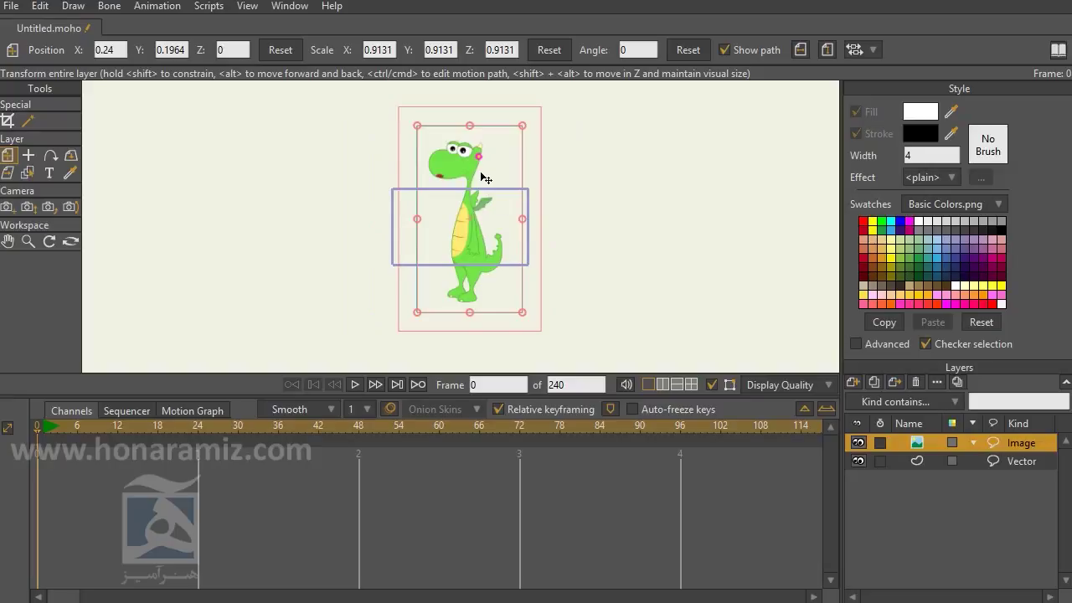
mouse_move(483, 187)
left_mouse_down()
mouse_move(256, 183)
mouse_move(615, 182)
mouse_move(427, 201)
mouse_move(636, 200)
mouse_move(385, 200)
mouse_move(593, 205)
mouse_move(366, 168)
mouse_move(545, 167)
mouse_move(452, 173)
mouse_move(499, 177)
mouse_move(478, 192)
mouse_move(485, 201)
left_mouse_up()
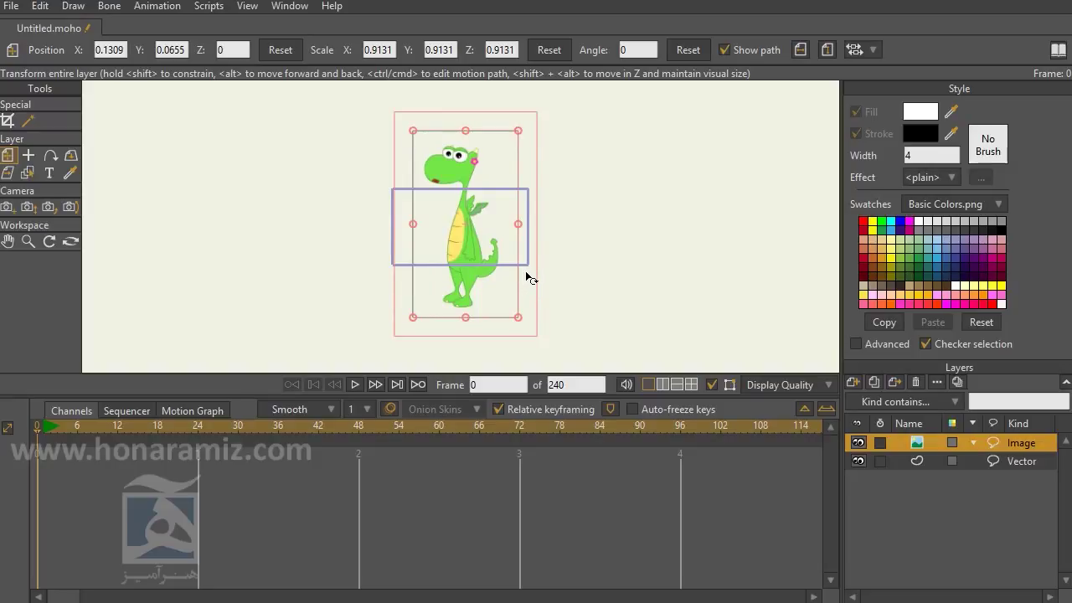
left_click_drag(526, 277, 574, 279)
key("ctrl+z")
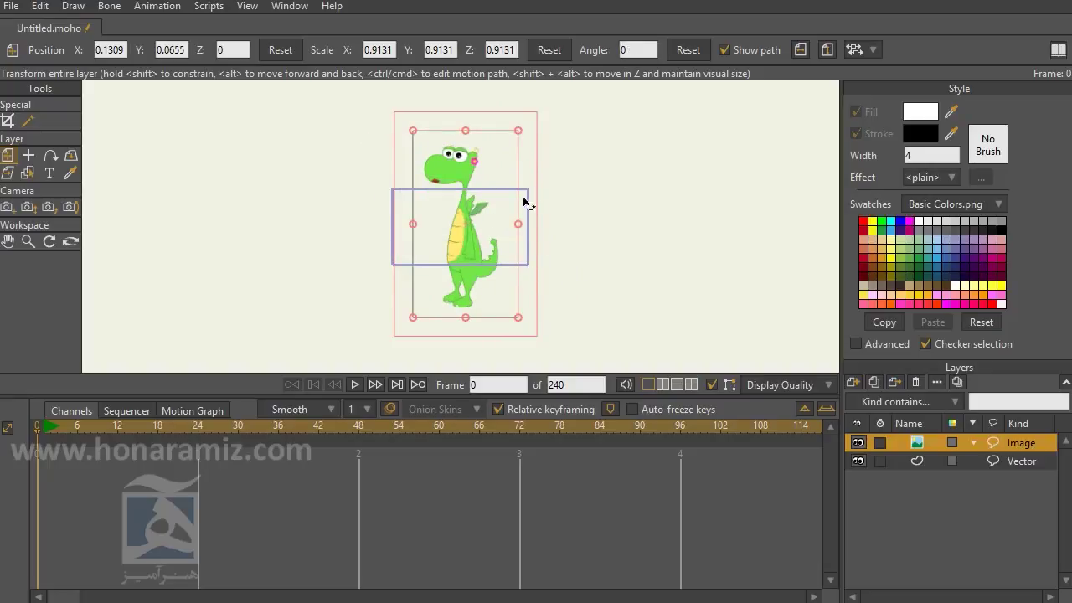
- Set the image layer's origin at the bottom of the dinosaur's foot, at about X 0.03, Y -2.35
scroll(466, 235, "up", 3)
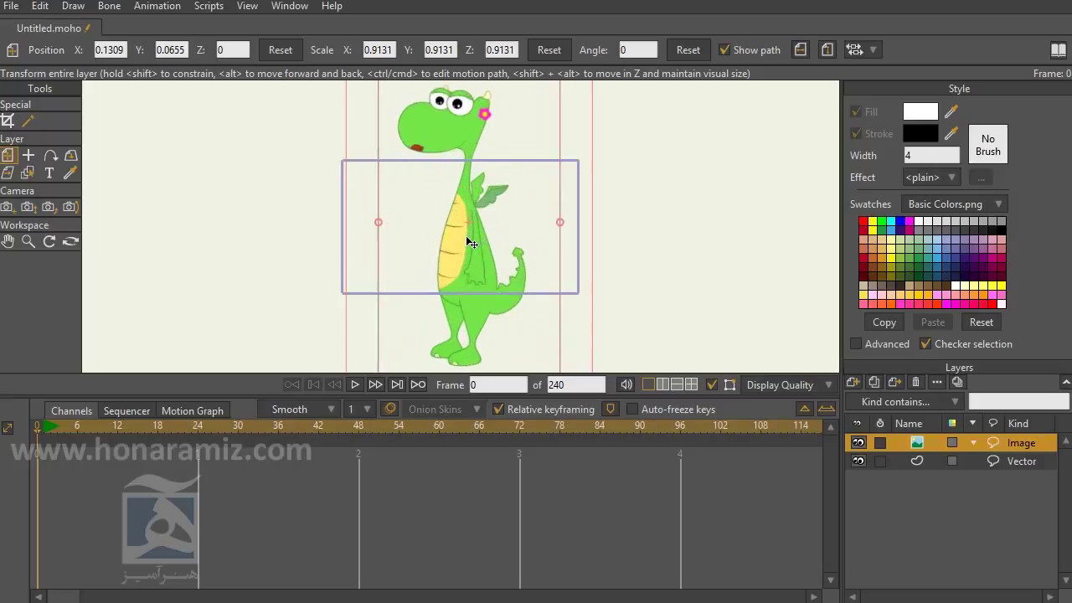
scroll(482, 231, "down", 3)
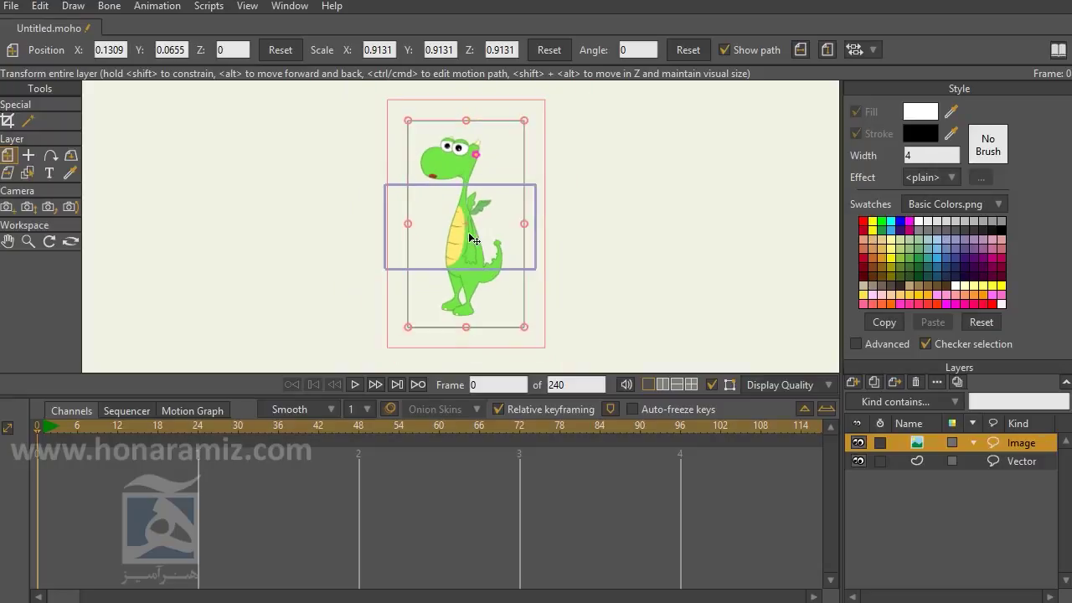
left_click(28, 159)
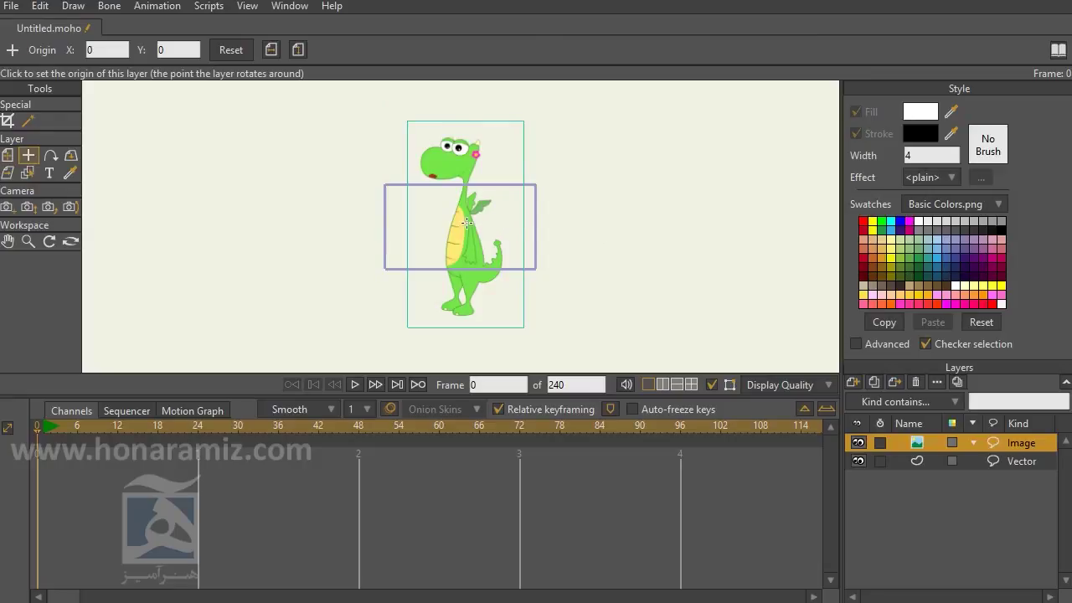
left_click(465, 315)
scroll(495, 279, "up", 2)
scroll(495, 279, "down", 2)
scroll(495, 252, "up", 2)
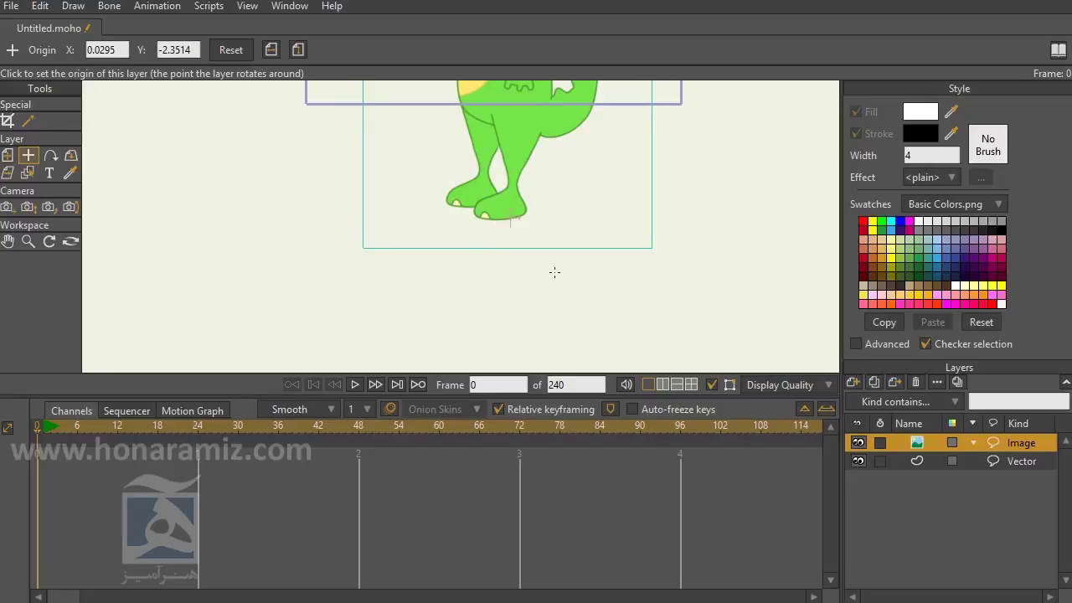
- Try rotating and scaling the dinosaur image layer about its foot origin, undoing each trial transformation
key("m")
mouse_move(687, 290)
left_mouse_down()
mouse_move(587, 327)
mouse_move(694, 275)
left_mouse_up()
key("ctrl+z")
scroll(653, 252, "down", 3)
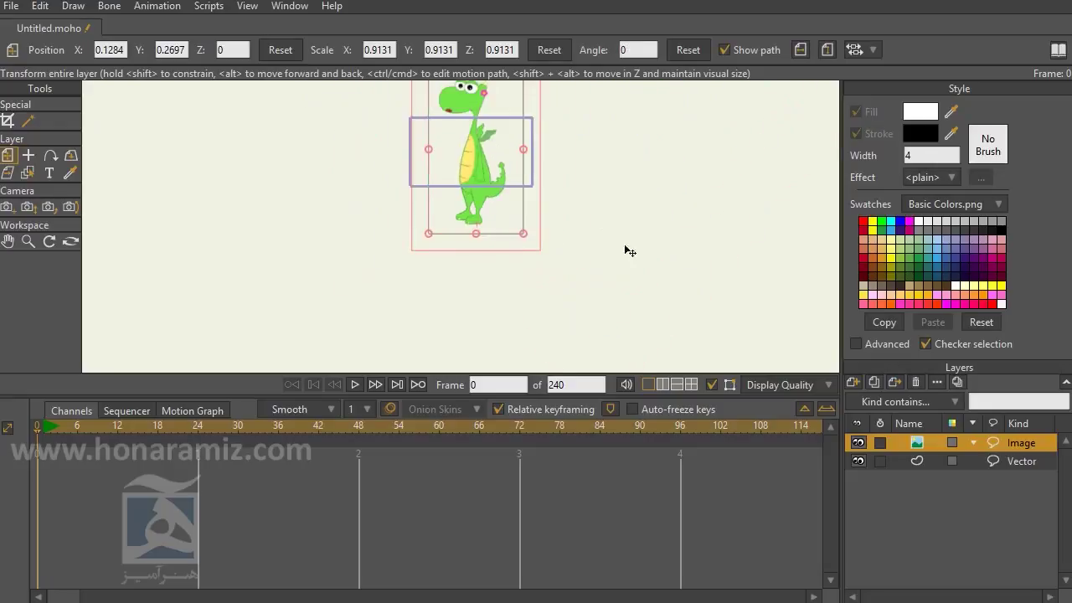
left_click_drag(529, 252, 509, 232)
key("ctrl+z")
left_click_drag(524, 234, 531, 246)
key("ctrl+z")
left_click_drag(642, 235, 646, 270)
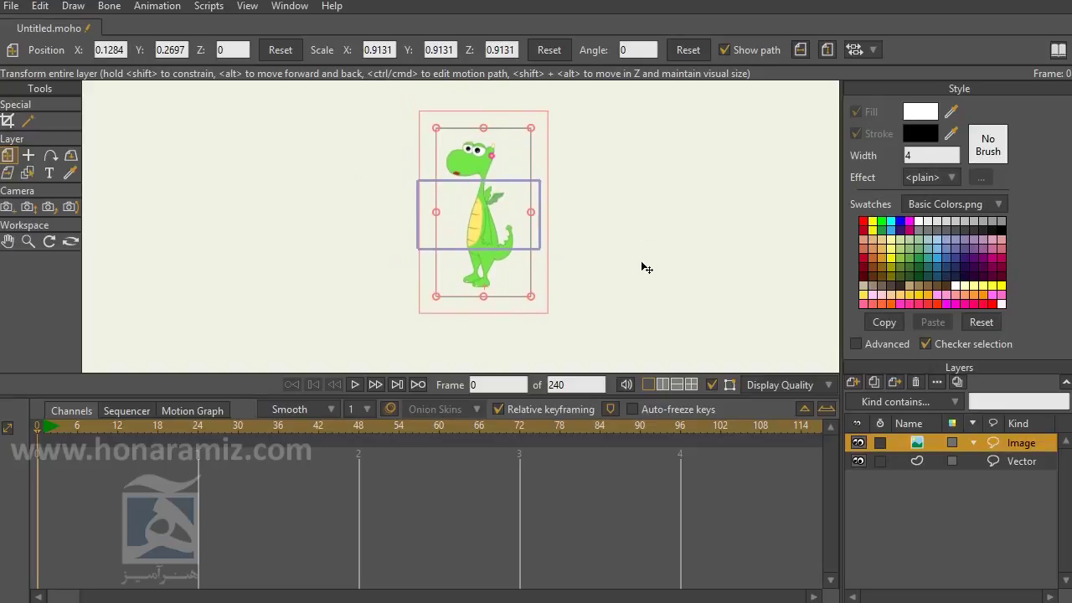
scroll(642, 268, "up", 1)
mouse_move(711, 244)
left_mouse_down()
mouse_move(192, 227)
mouse_move(995, 310)
mouse_move(482, 126)
mouse_move(910, 263)
mouse_move(650, 239)
mouse_move(732, 239)
mouse_move(723, 238)
left_mouse_up()
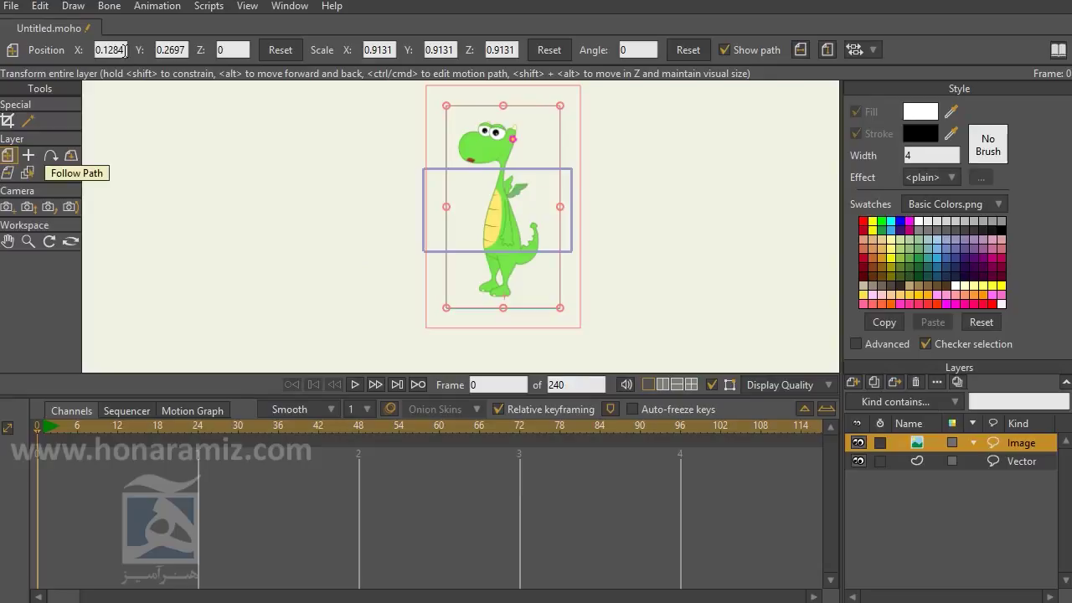
- Reset the image layer's position, scale and origin to their defaults, also resetting a trial rotation of about -26.26°
left_click(276, 50)
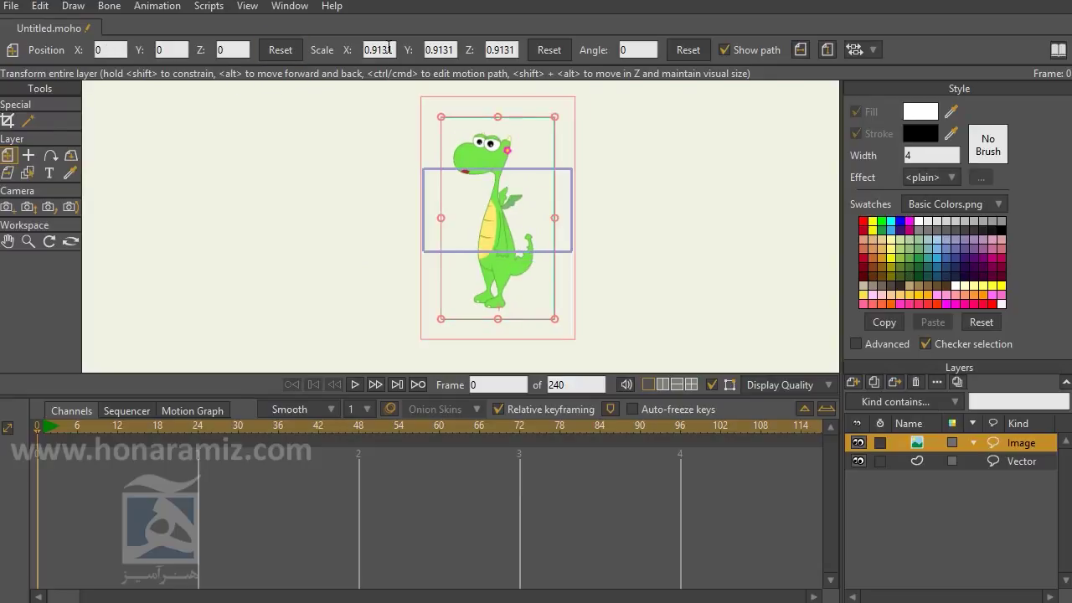
left_click(549, 50)
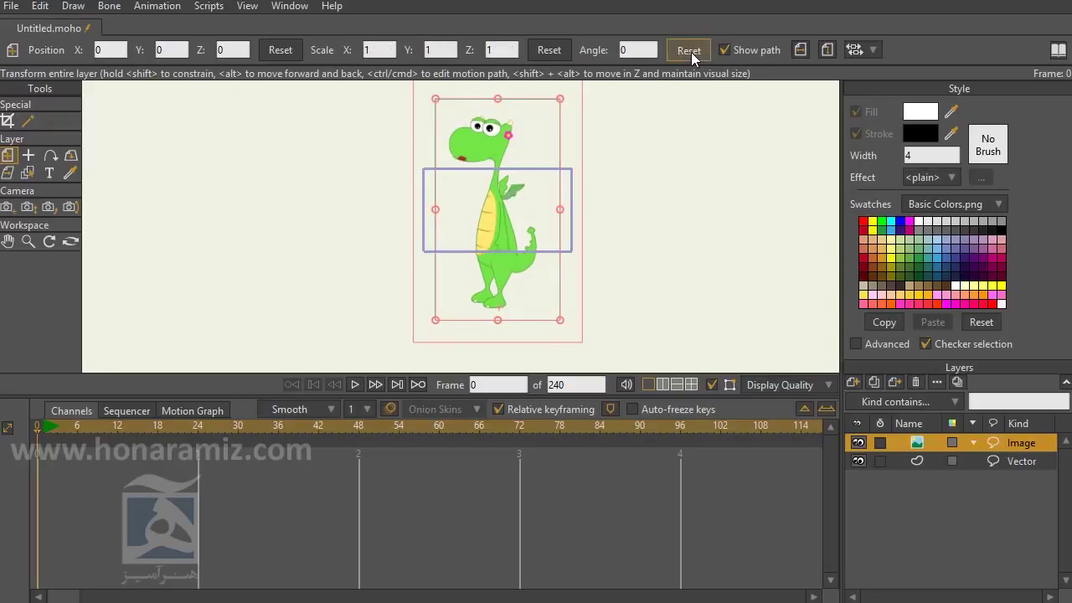
left_click_drag(578, 124, 641, 179)
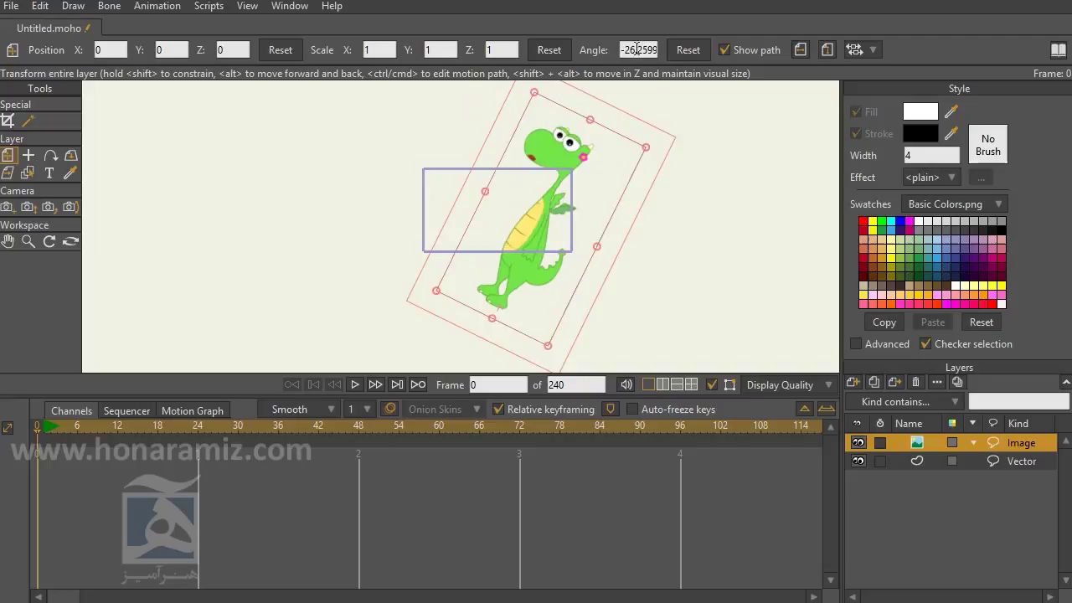
left_click(688, 49)
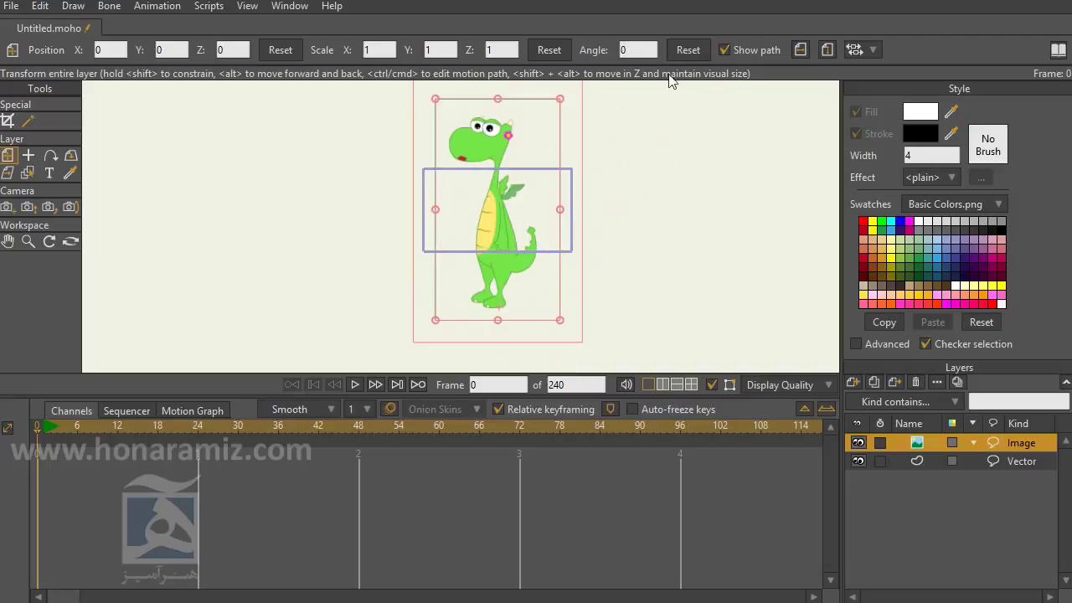
left_click(28, 158)
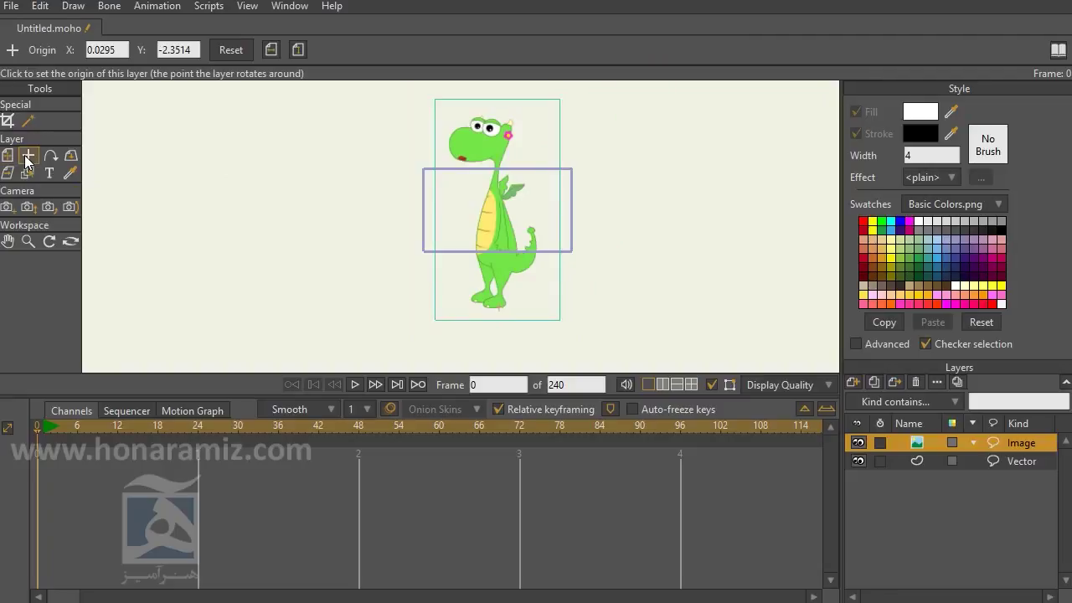
left_click(231, 50)
- Try the Transform Layer tool's Reset Tool option with the image layer moved to about X -2.72, Y -0.10, and reset its position
left_click(8, 155)
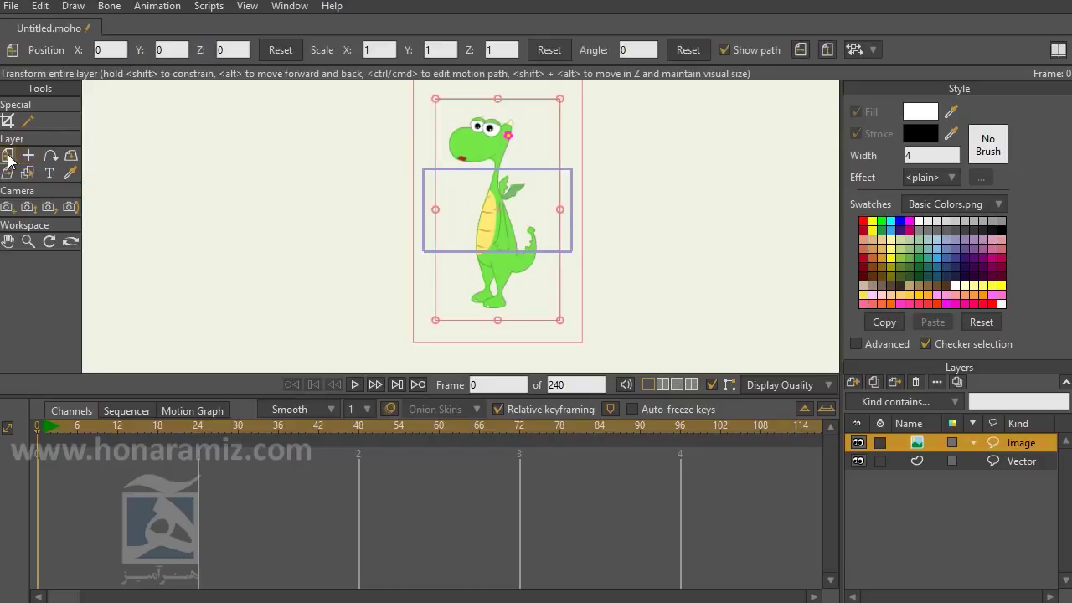
left_click(11, 53)
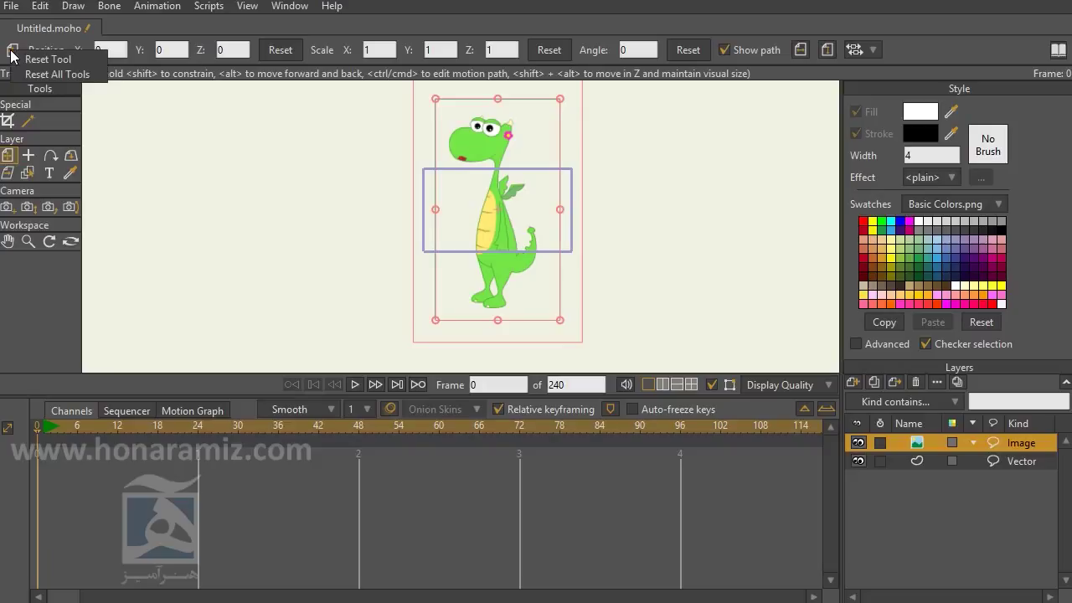
left_click(55, 62)
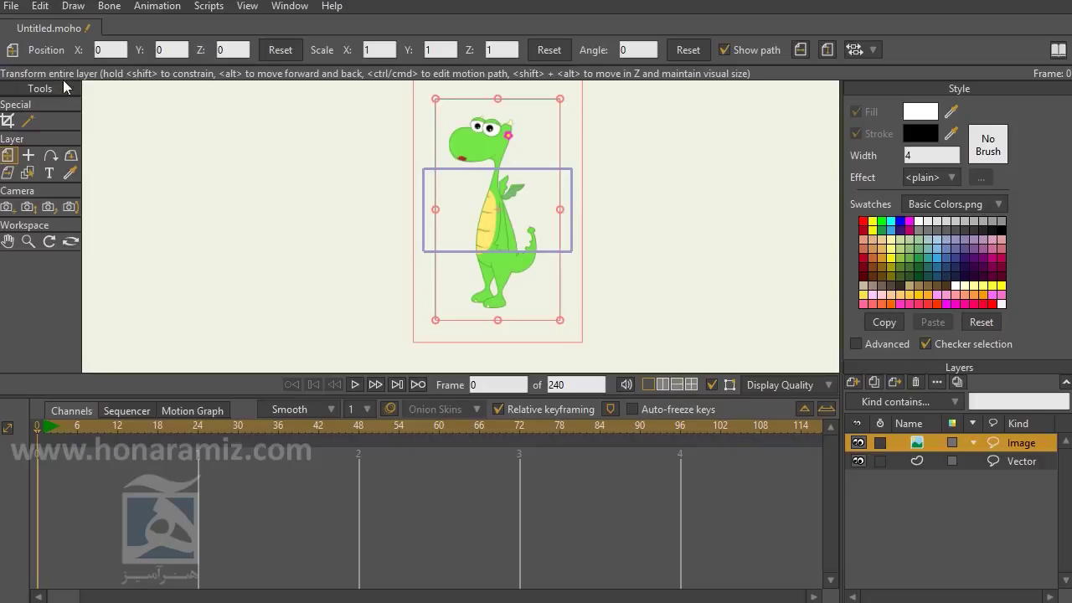
left_click_drag(522, 206, 409, 210)
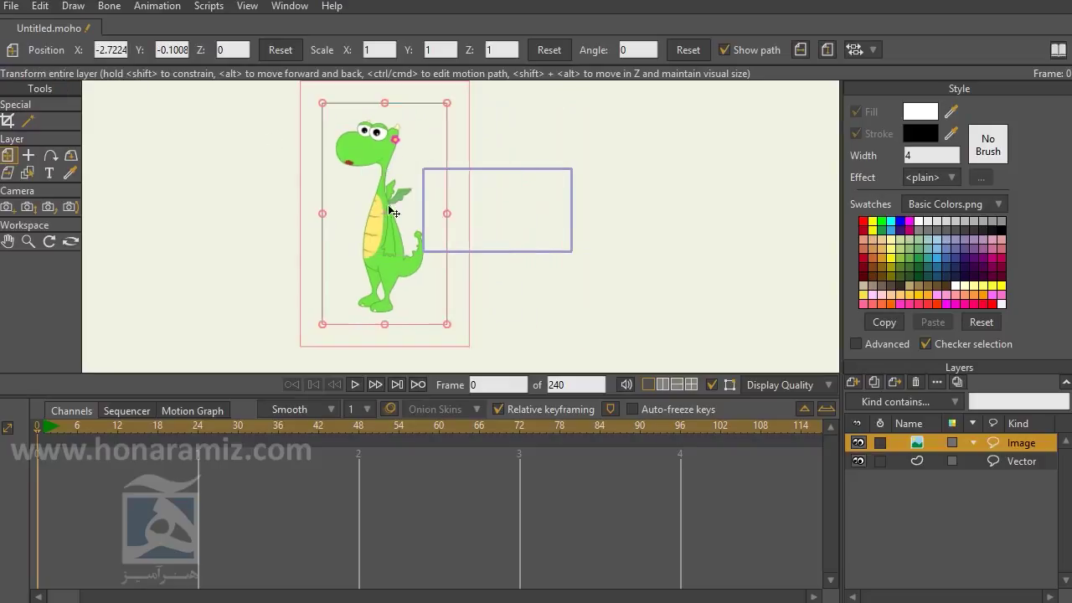
left_click(16, 55)
left_click(19, 60)
left_click(280, 49)
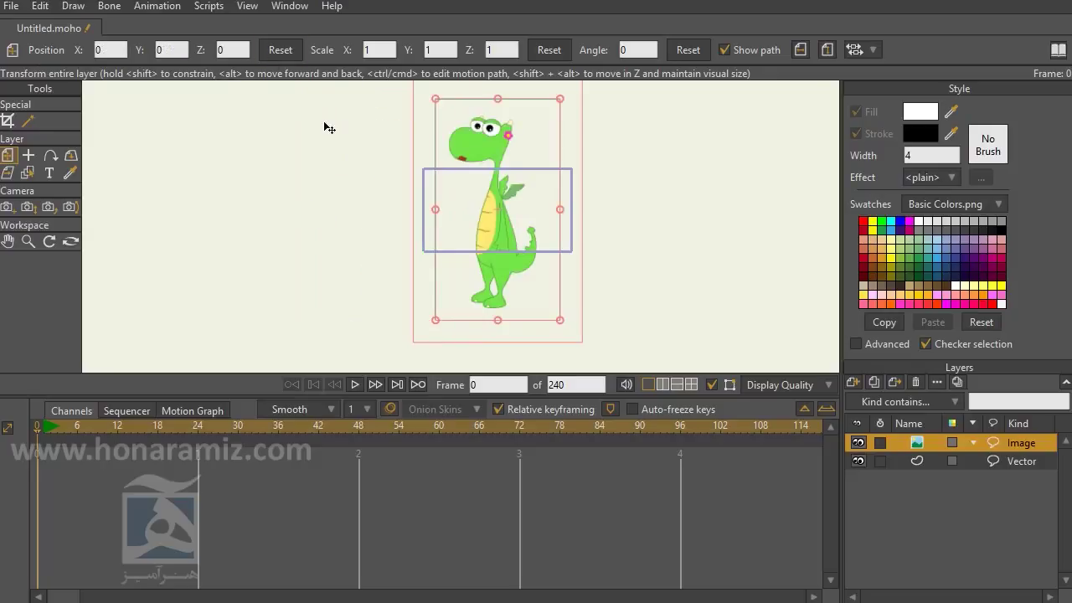
- Hide the motion path, move the image layer to about X -3.57, Y -0.04, and reset both the tool's options and the layer's position
left_click(13, 52)
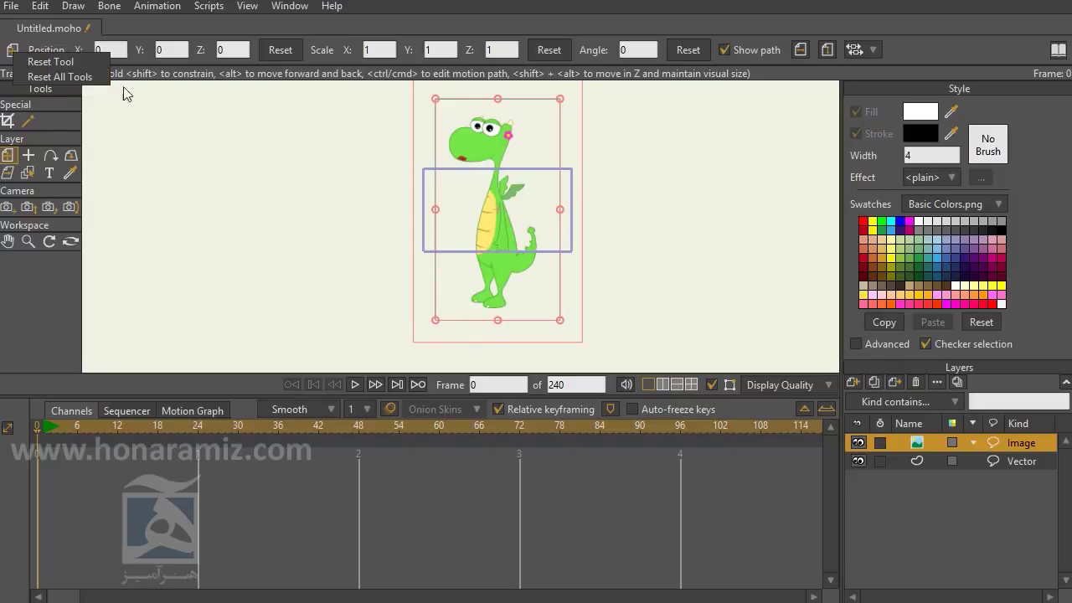
left_click(378, 265)
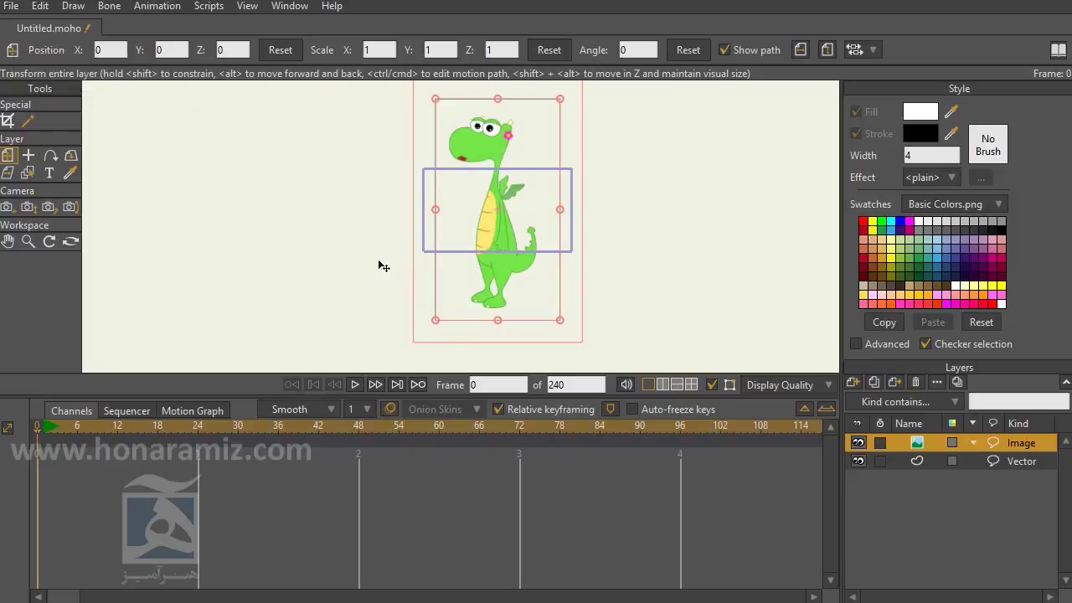
left_click(15, 52)
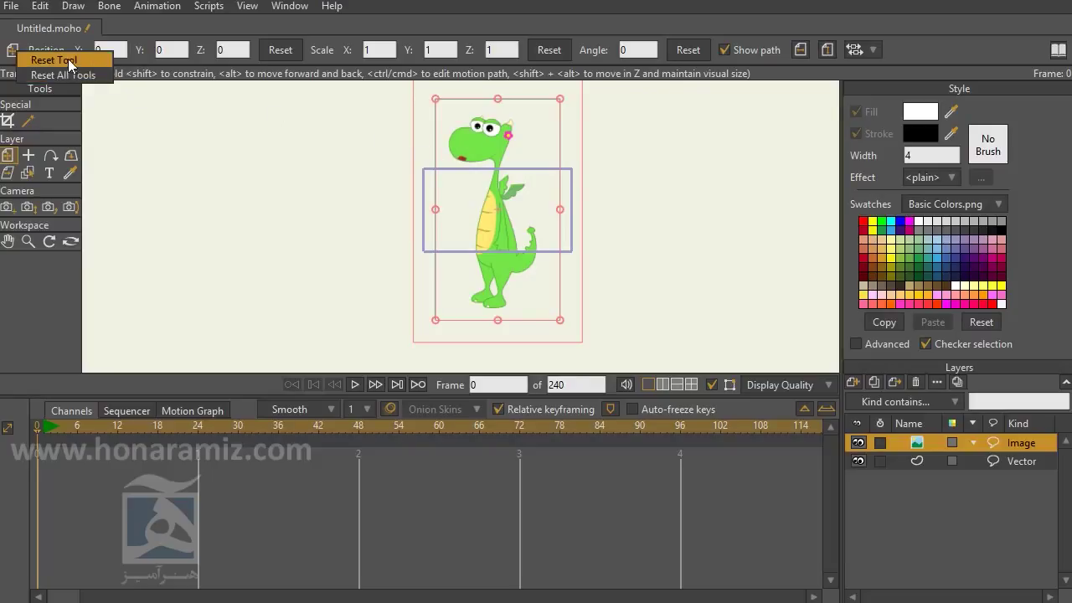
left_click(498, 209)
left_click_drag(498, 210, 349, 210)
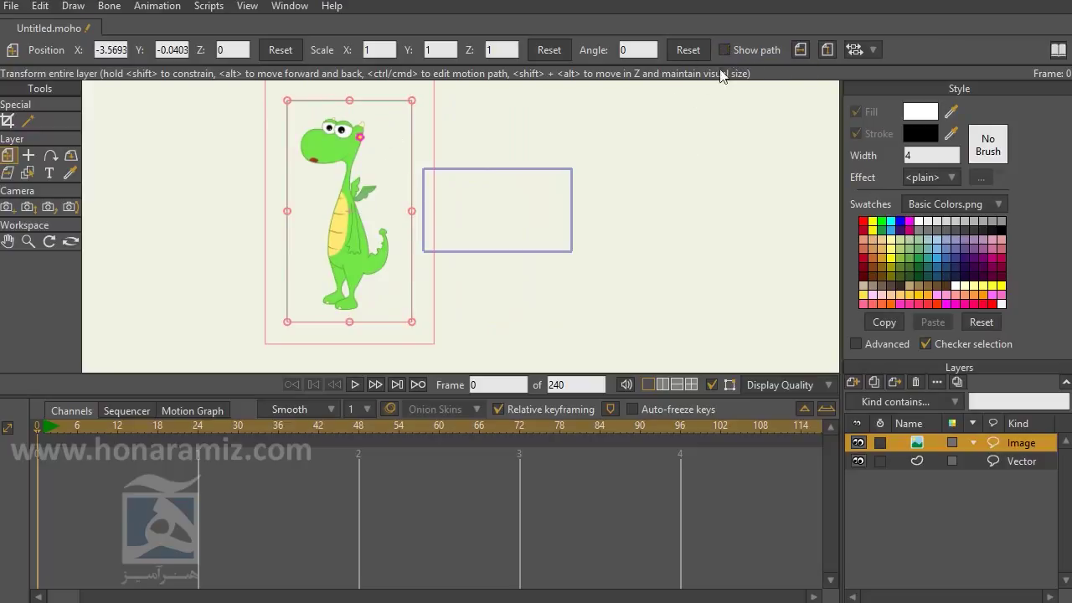
left_click(13, 49)
left_click(26, 62)
left_click(281, 50)
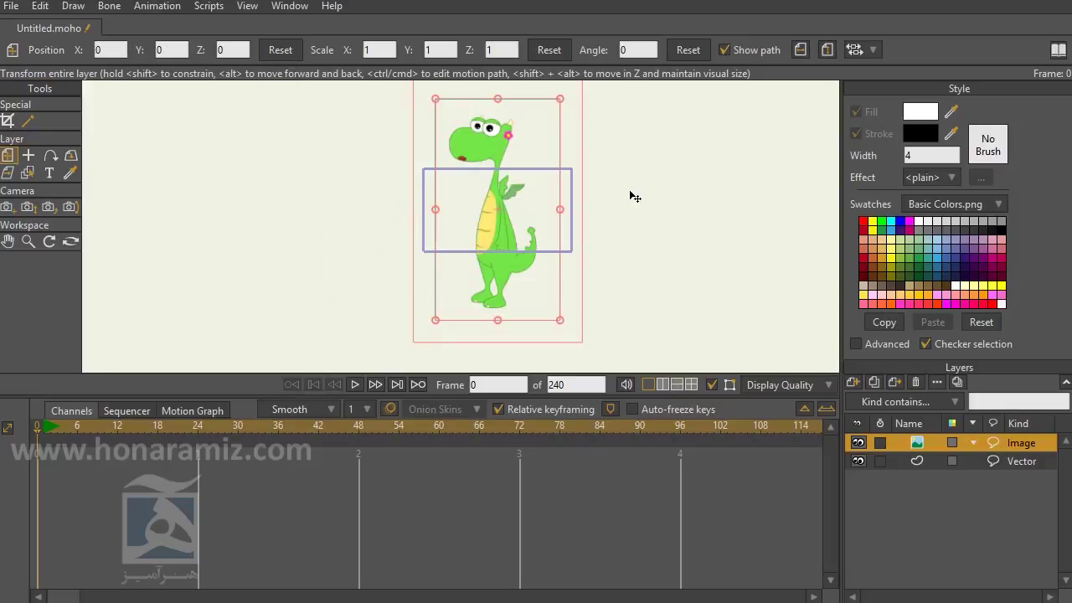
- Try flipping the dinosaur image layer horizontally and vertically, flipping it back to its original orientation
left_click(800, 50)
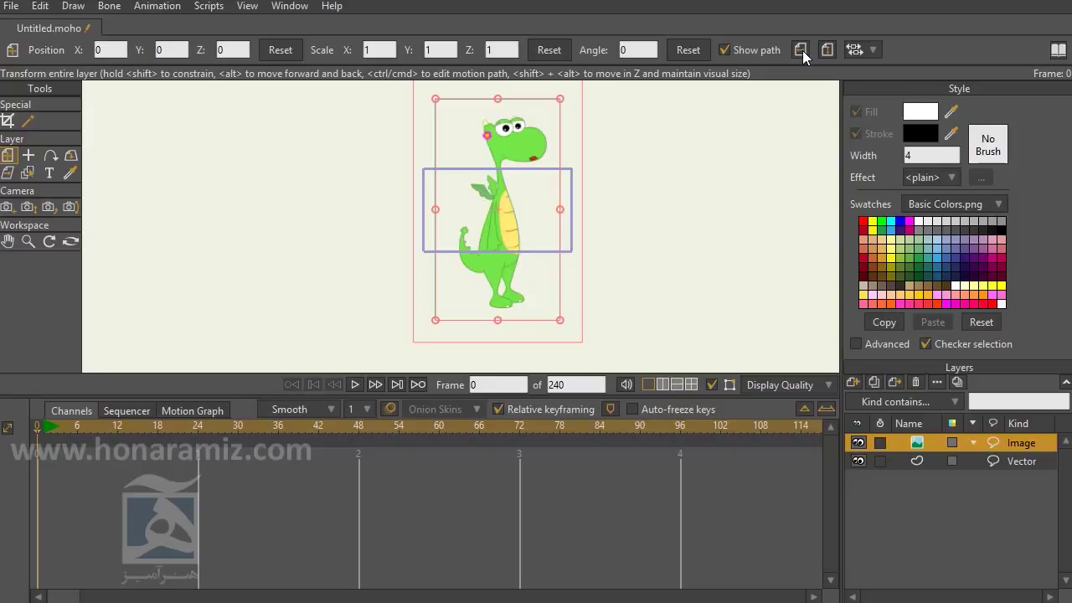
left_click(800, 50)
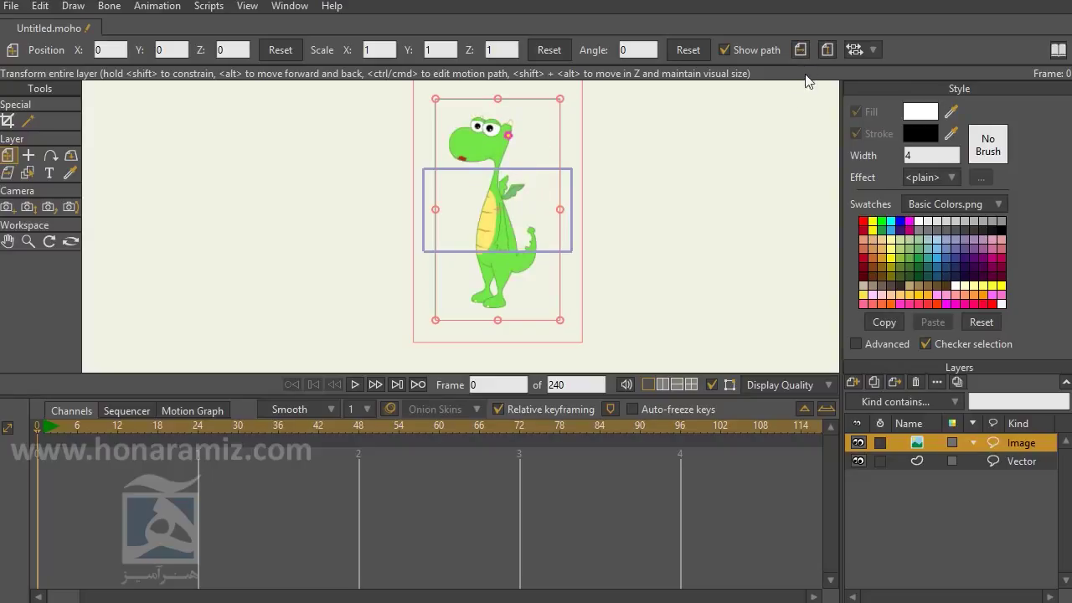
left_click(800, 50)
left_click(802, 49)
left_click(828, 52)
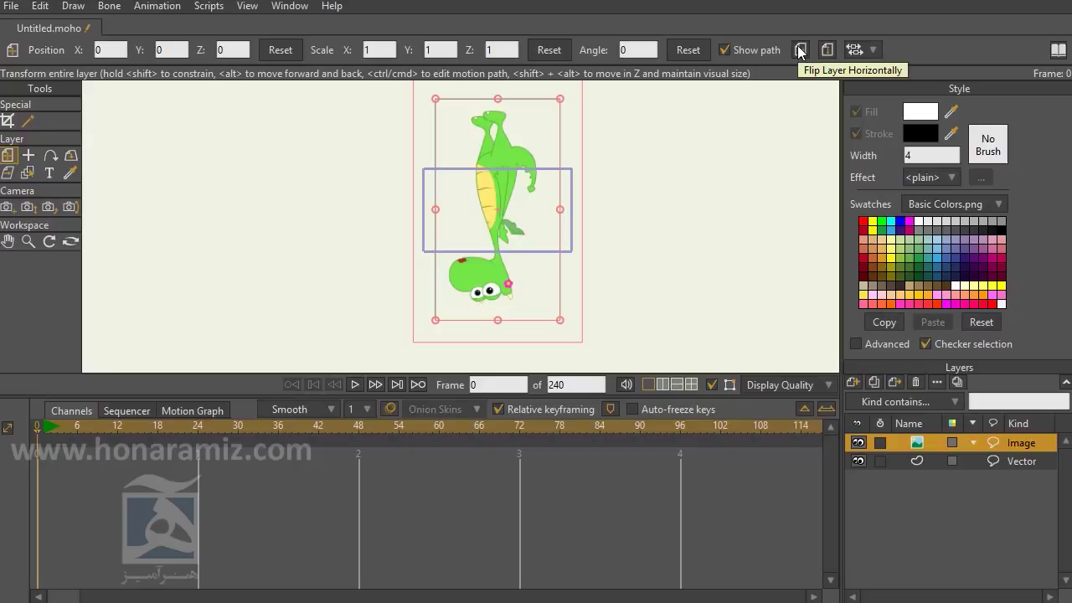
left_click(800, 51)
left_click(827, 51)
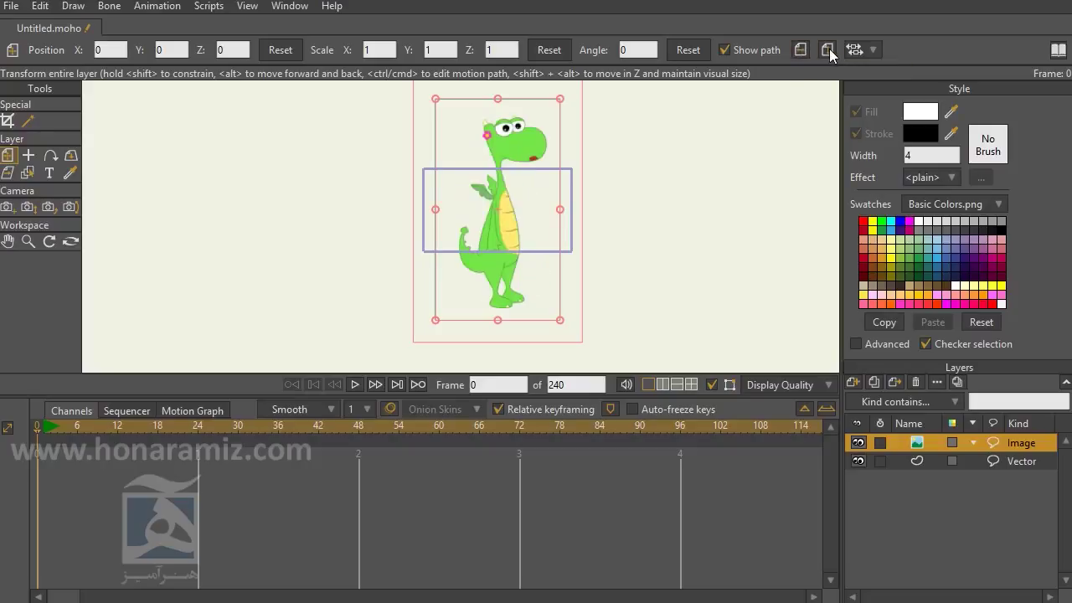
left_click(800, 51)
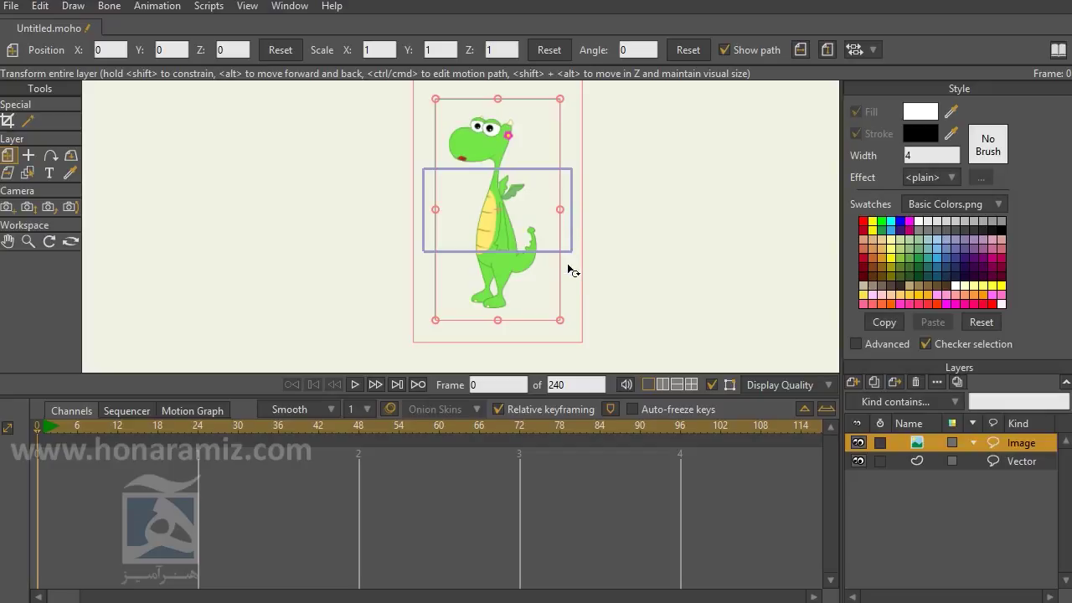
- Scale the dinosaur image layer uniformly to about 0.33 so that it fits inside the camera frame
scroll(513, 268, "up", 2)
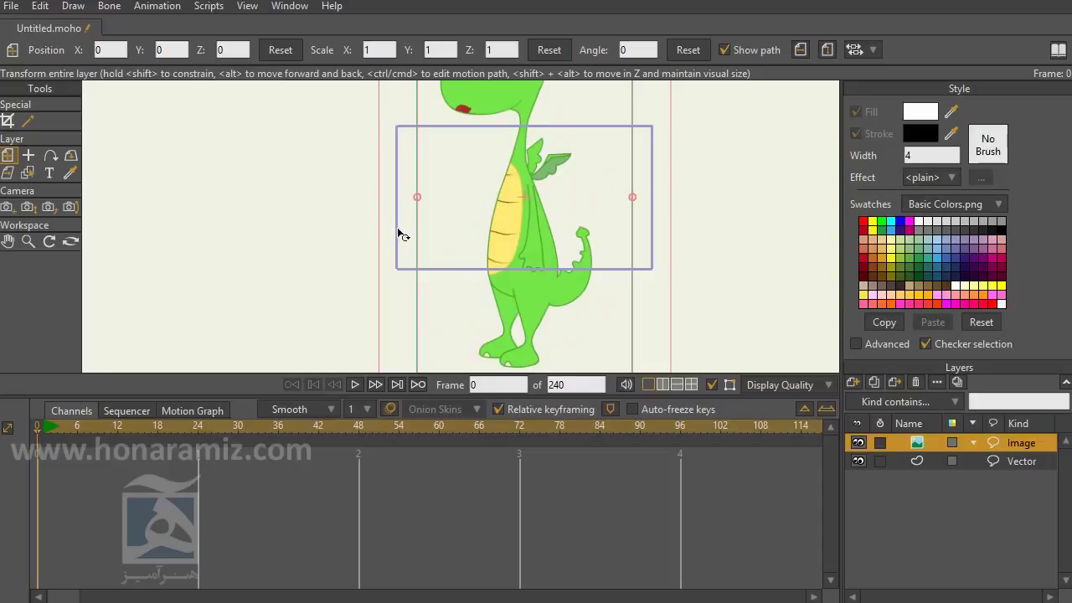
left_click_drag(584, 259, 550, 287)
scroll(550, 287, "down", 3)
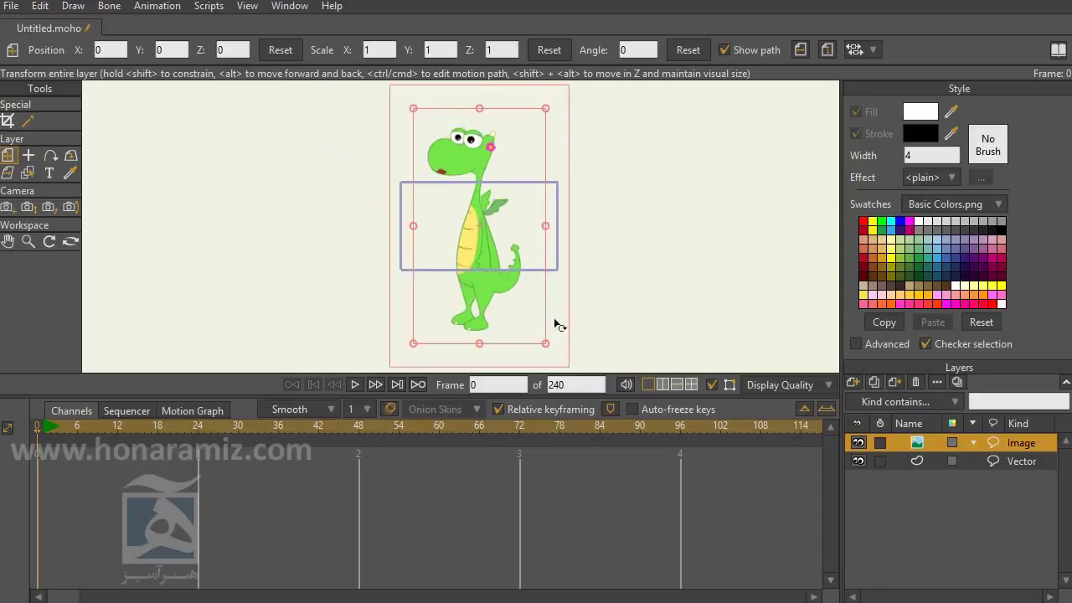
left_click_drag(548, 349, 503, 266)
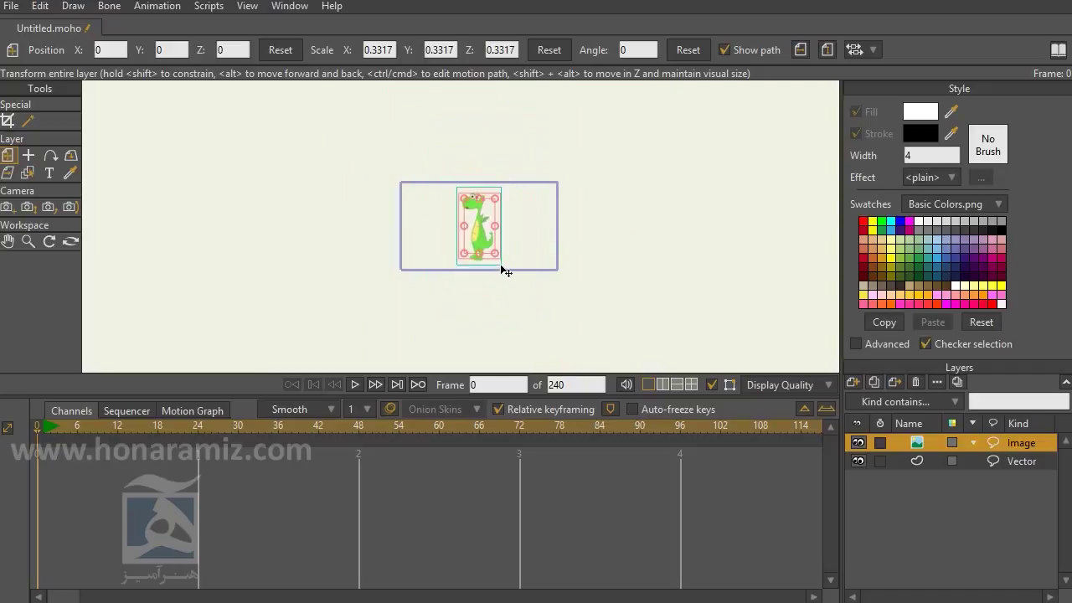
scroll(502, 266, "up", 5)
scroll(514, 271, "down", 2)
scroll(532, 273, "up", 2)
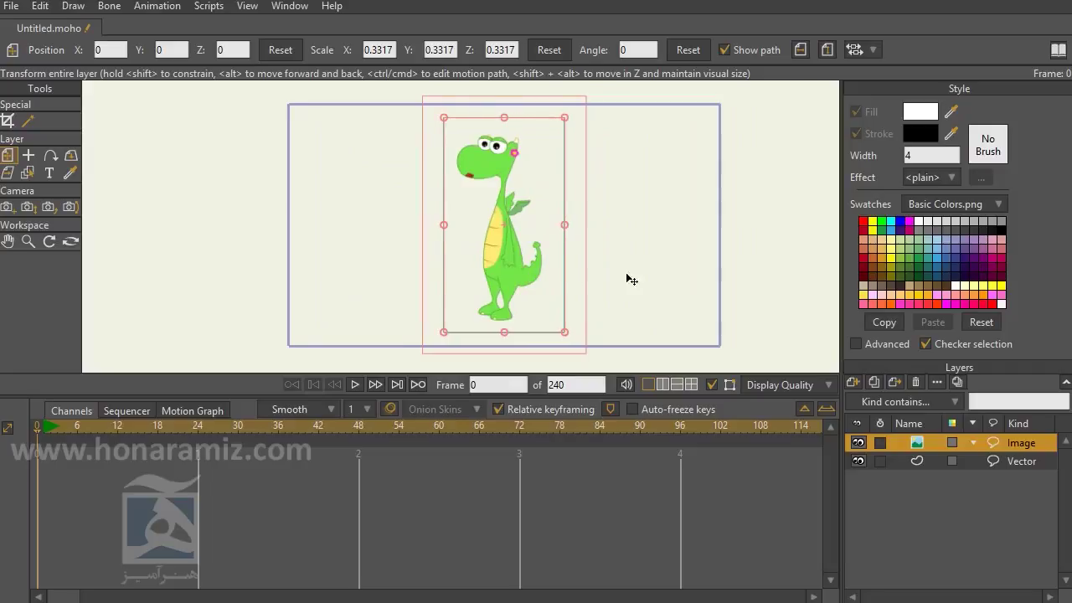
left_click_drag(627, 278, 589, 279)
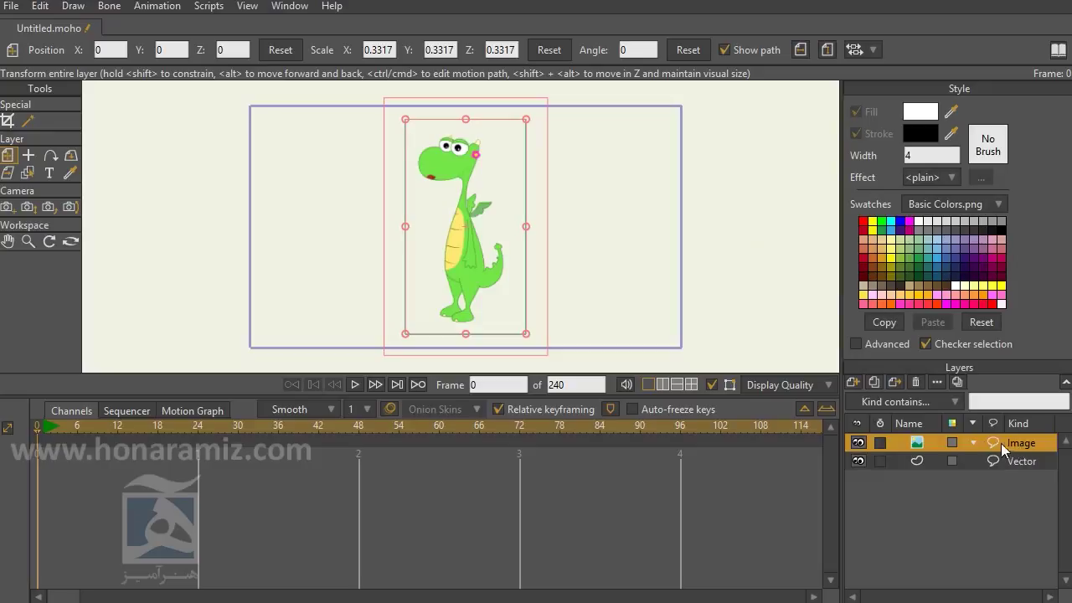
- Examine the dinosaur image's belly and outlines up close to judge its quality when enlarged
scroll(502, 197, "up", 10)
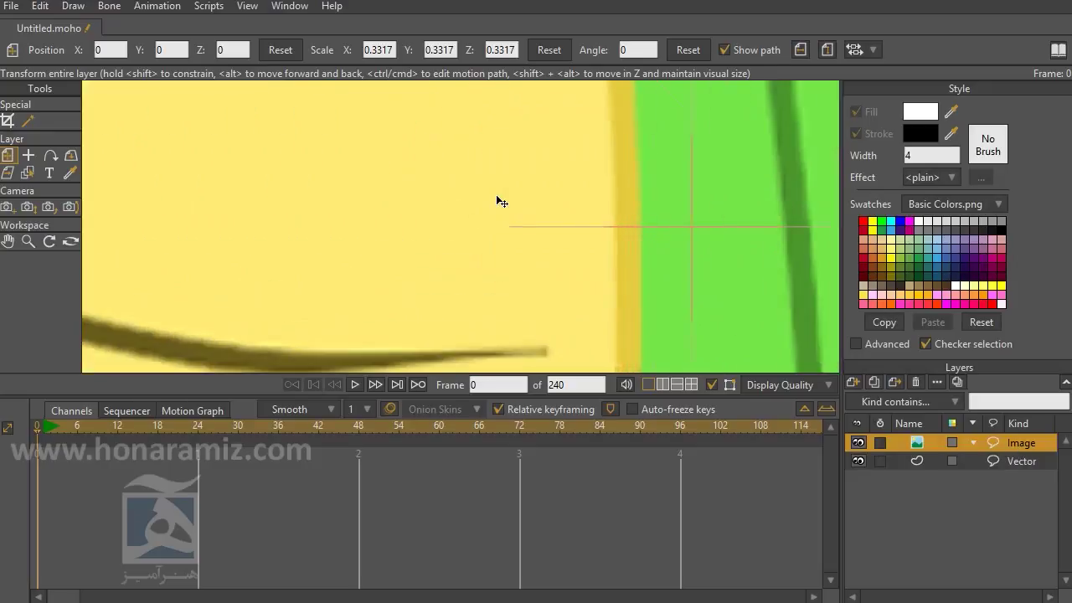
scroll(496, 198, "down", 3)
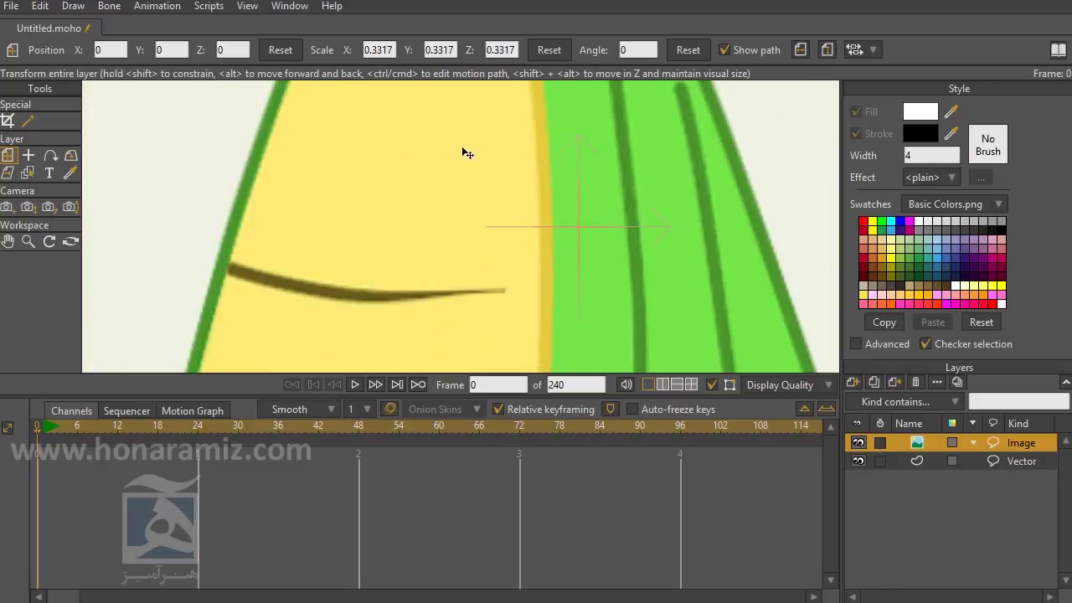
scroll(466, 153, "down", 4)
scroll(497, 174, "up", 1)
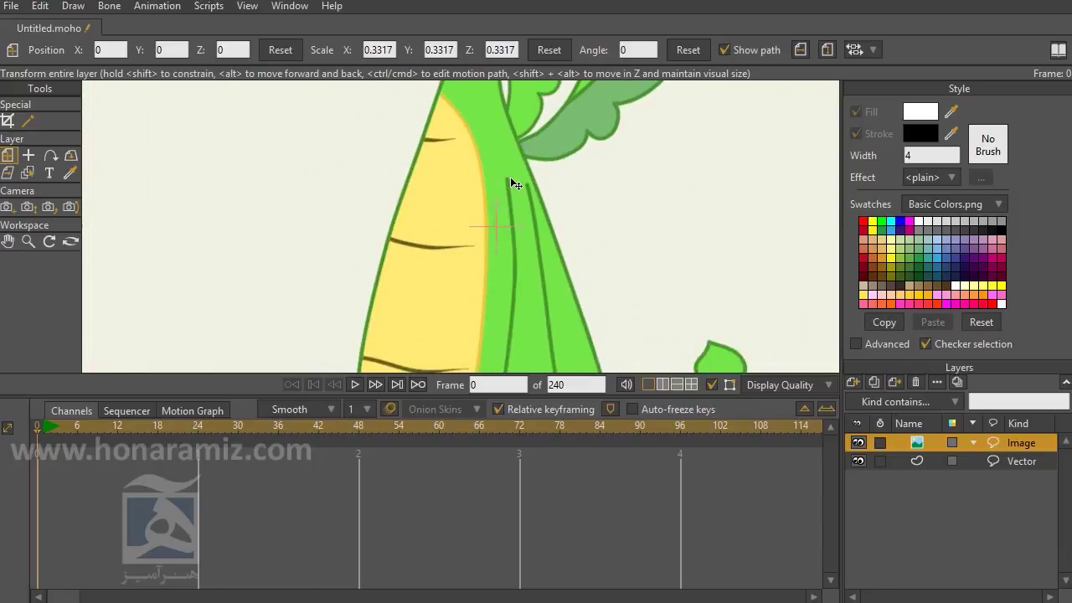
scroll(510, 178, "up", 3)
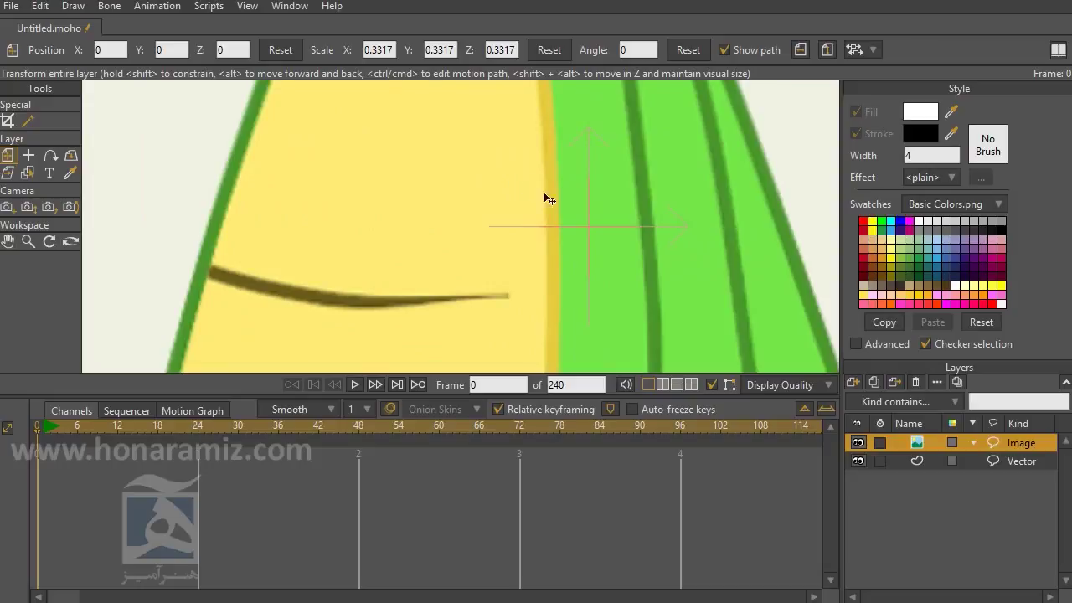
scroll(622, 259, "down", 5)
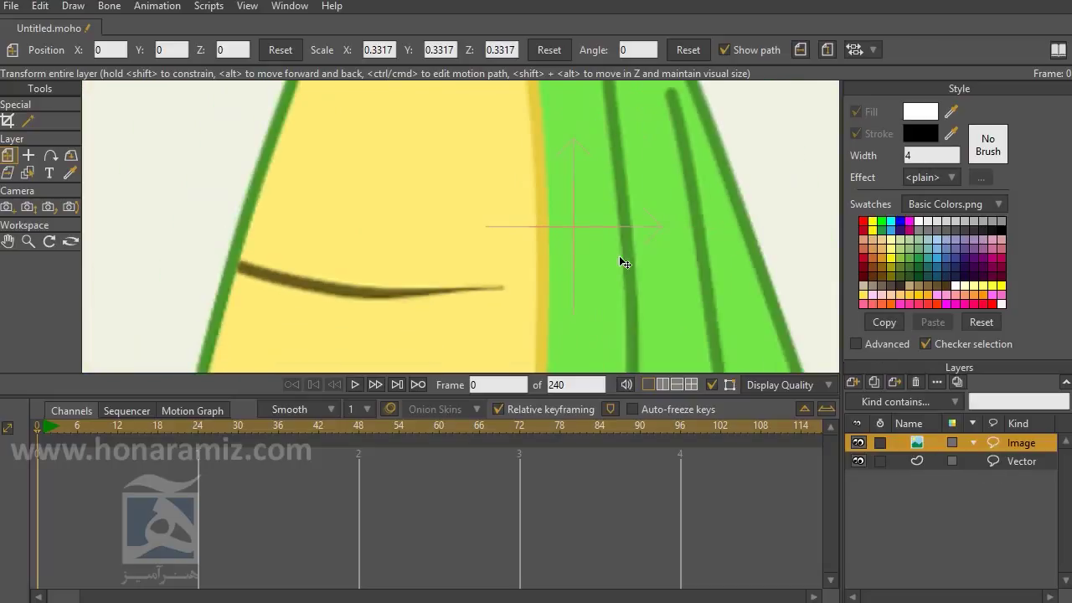
scroll(594, 222, "down", 4)
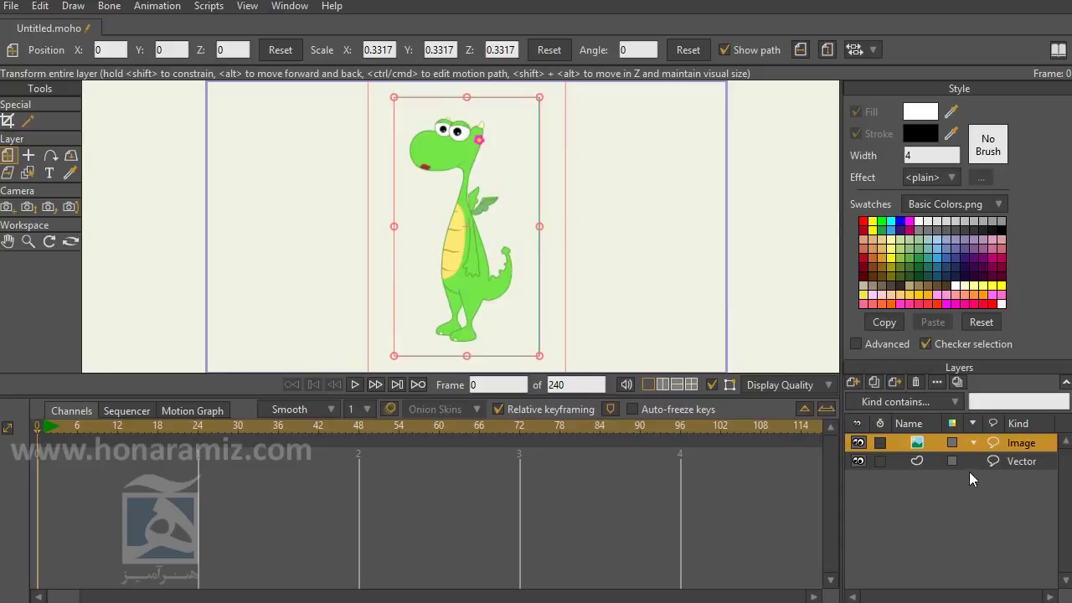
- Delete the existing vector layer and add a new vector layer above the dinosaur image layer
left_click(992, 460)
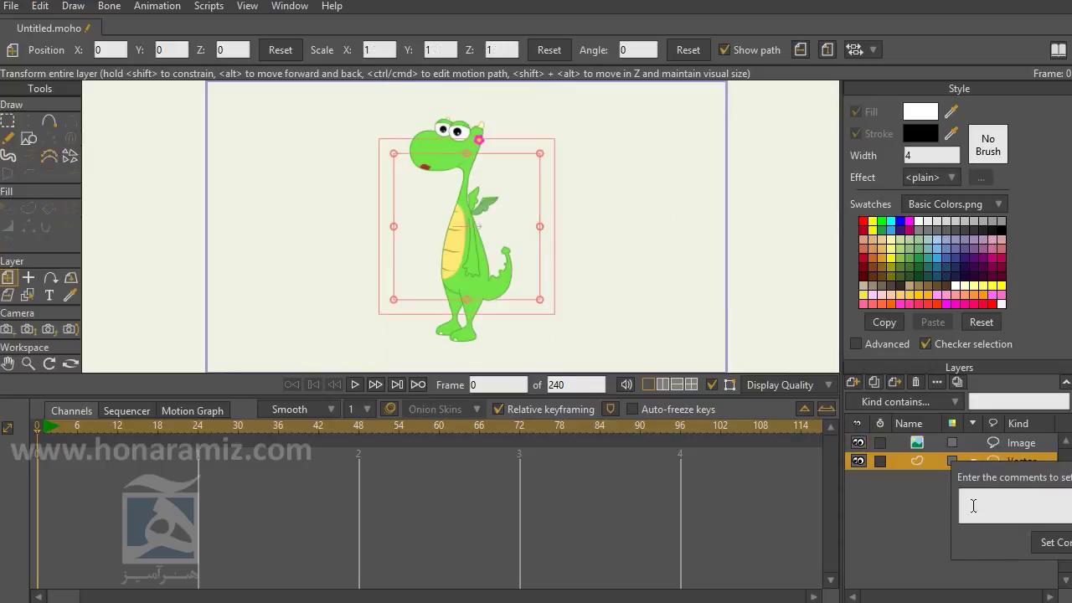
left_click(1048, 543)
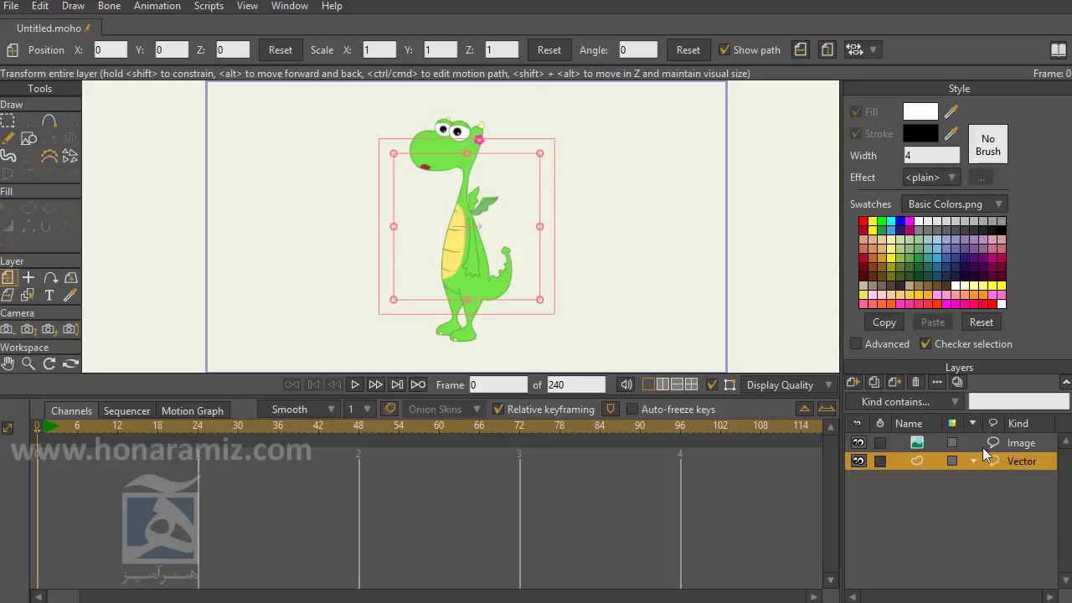
left_click(916, 383)
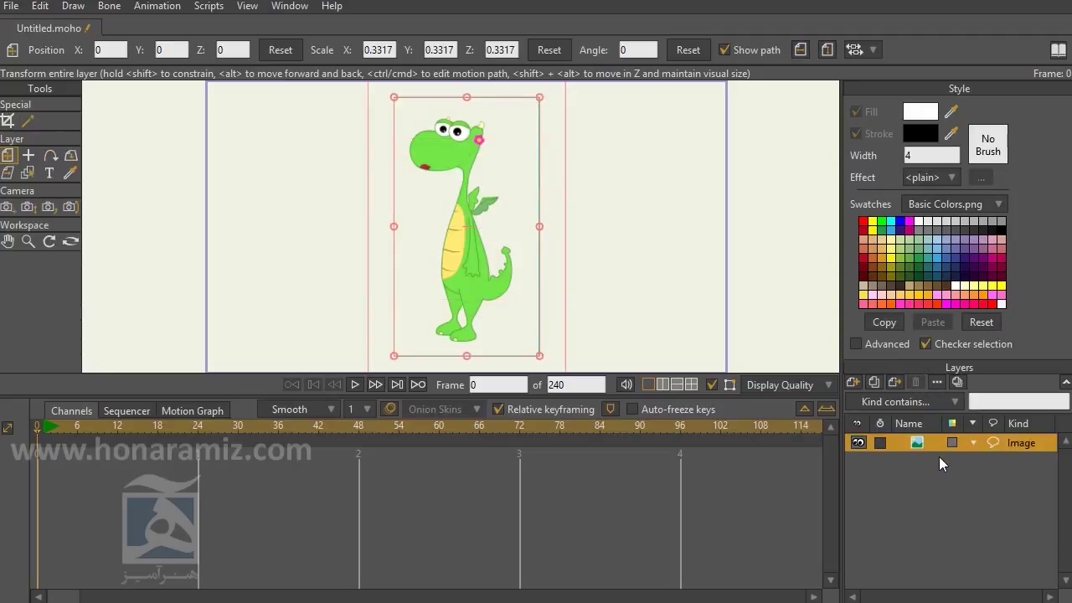
left_click(853, 380)
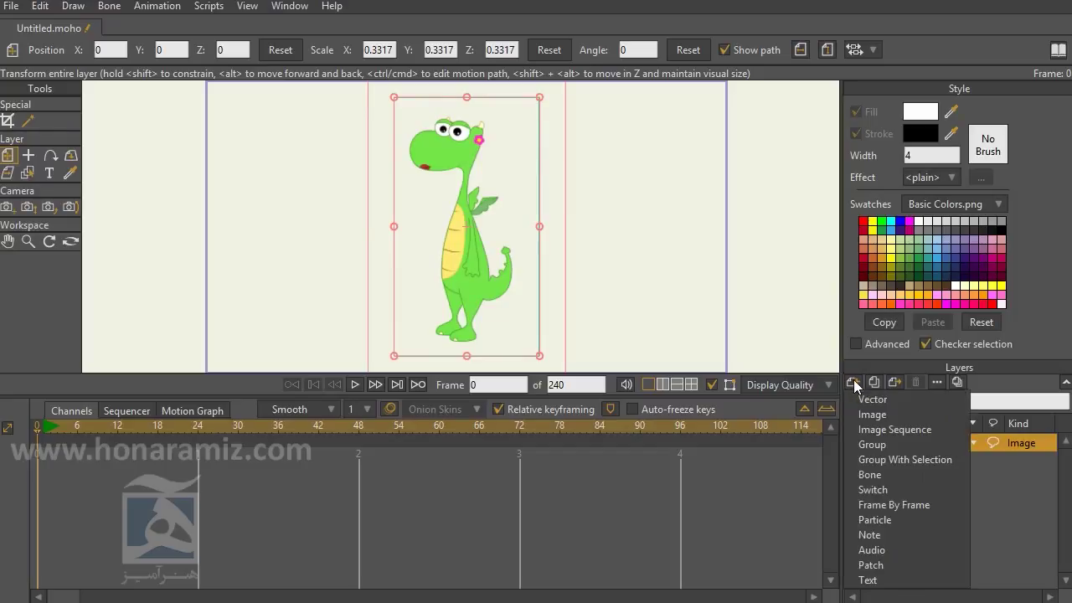
left_click(911, 478)
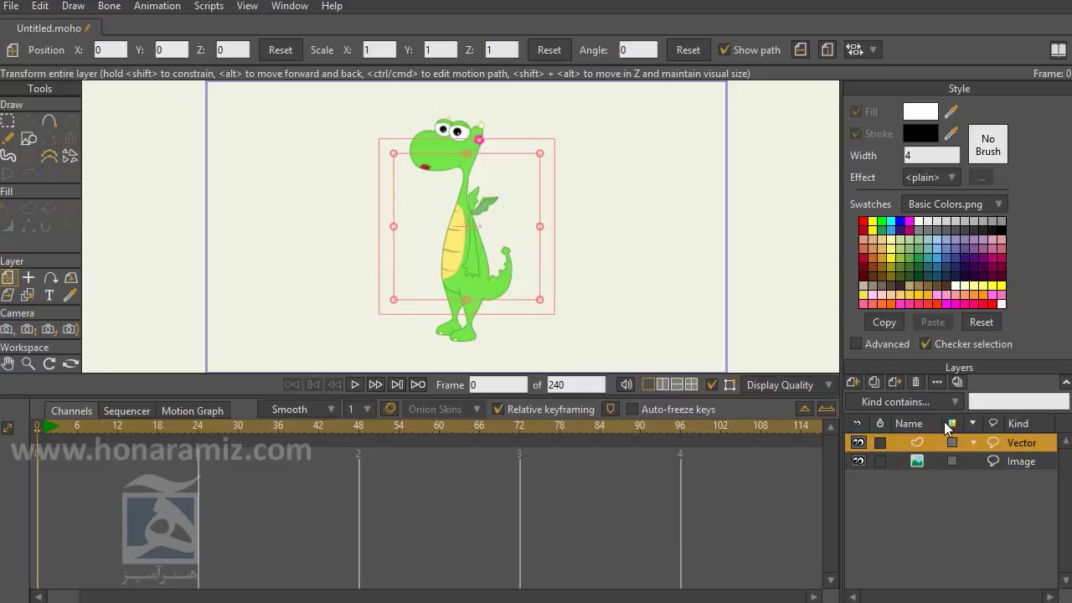
- Widen the layer list's name column and rename the new vector layer as test
left_click_drag(946, 428, 1000, 423)
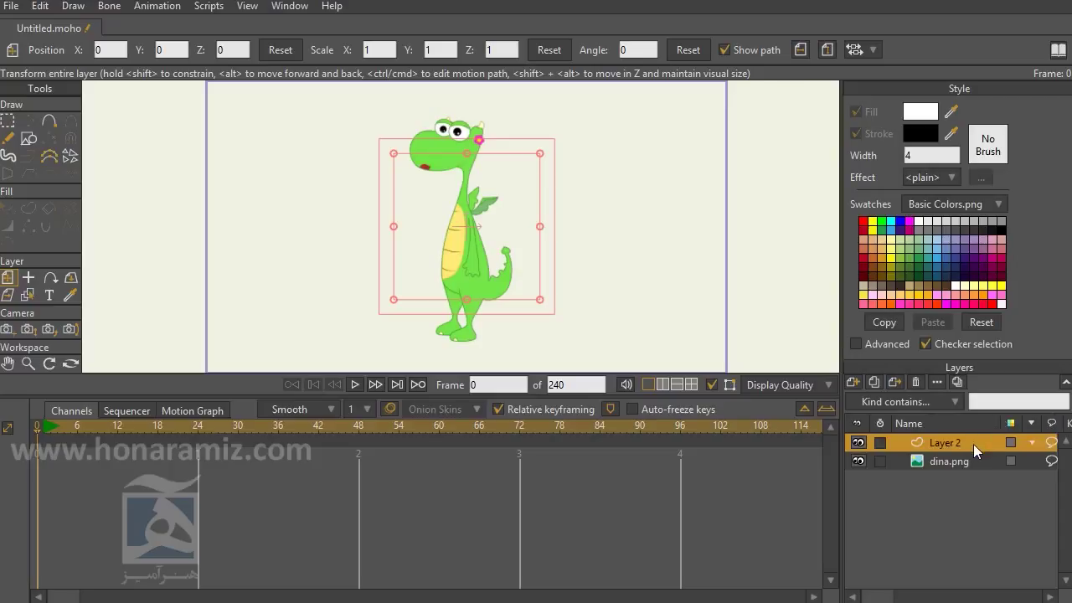
double_click(950, 442)
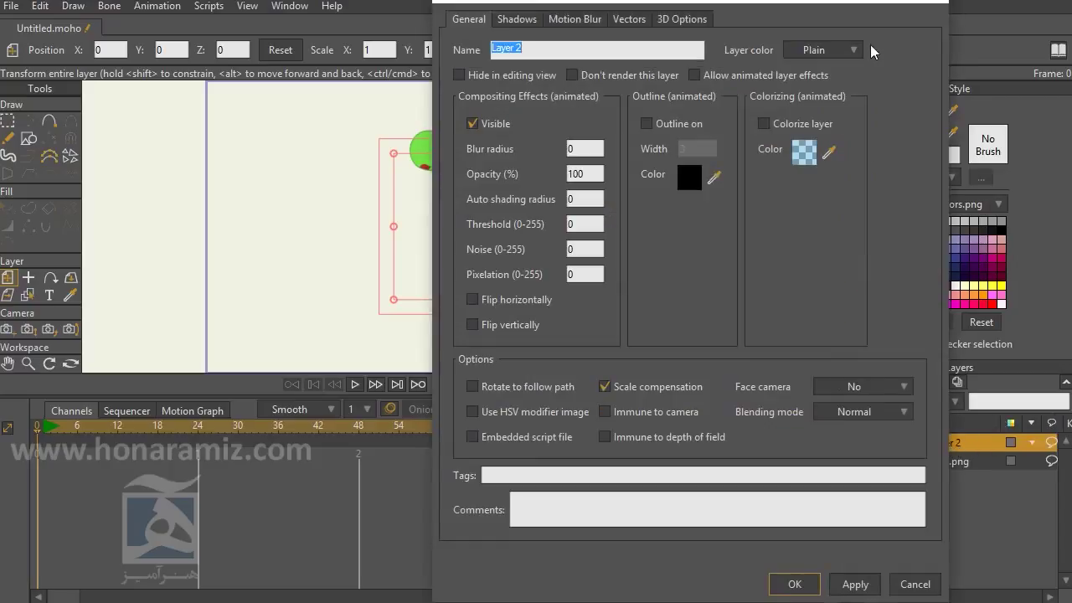
left_click(941, 1)
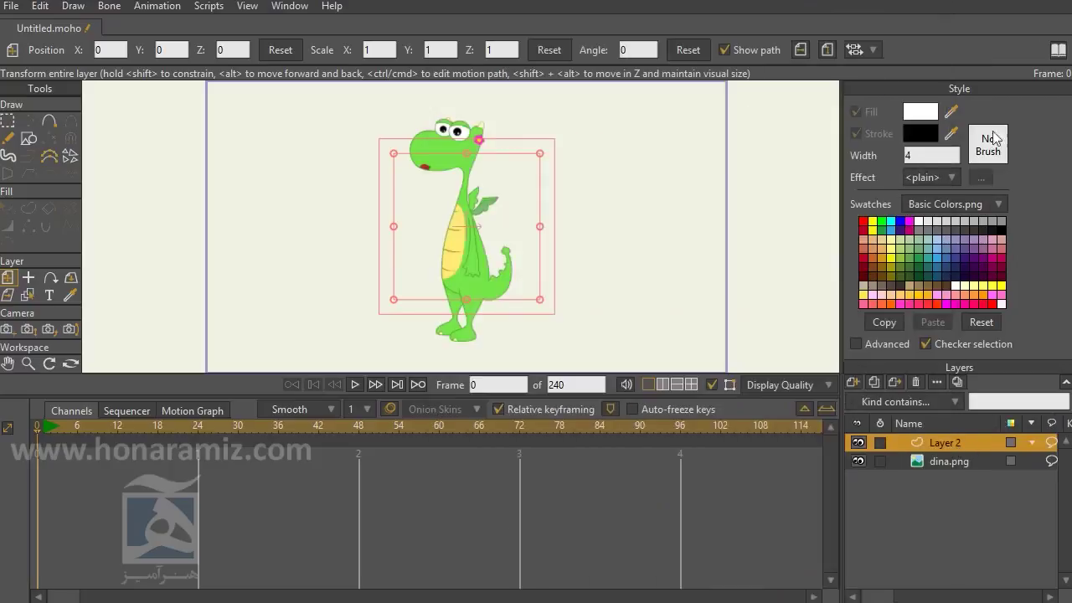
left_click(944, 442)
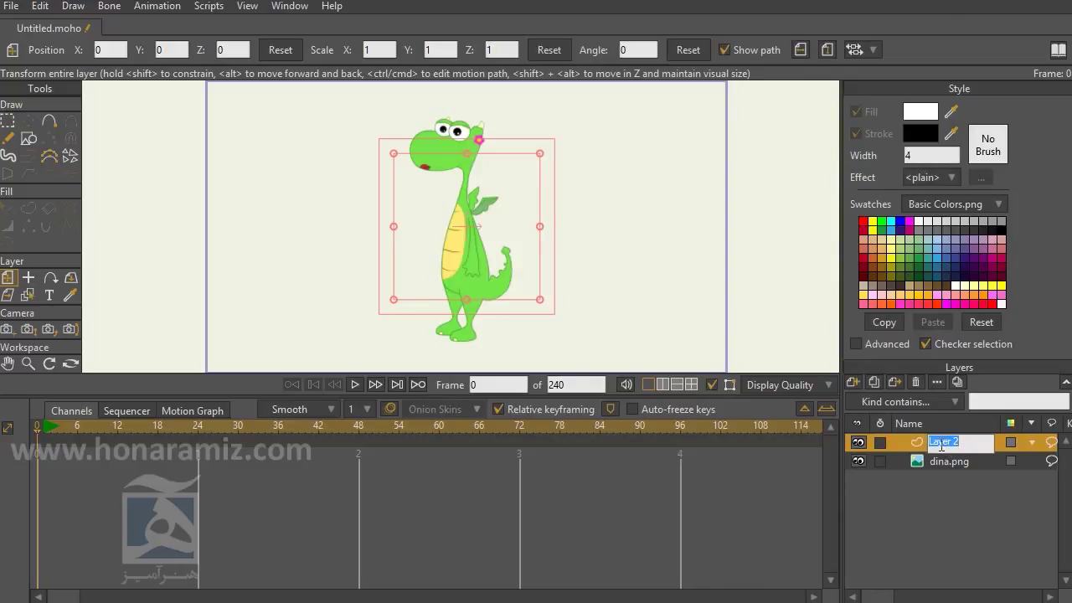
type("test")
key("Return")
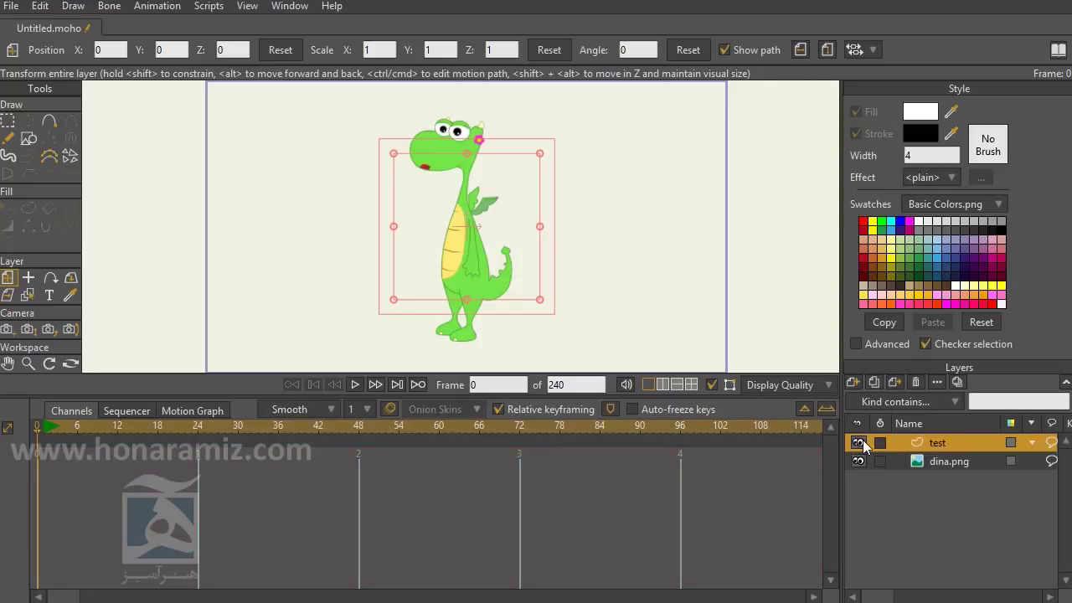
- Try hiding the dina.png image layer and show it again
left_click(860, 465)
left_click(860, 465)
left_click(939, 460)
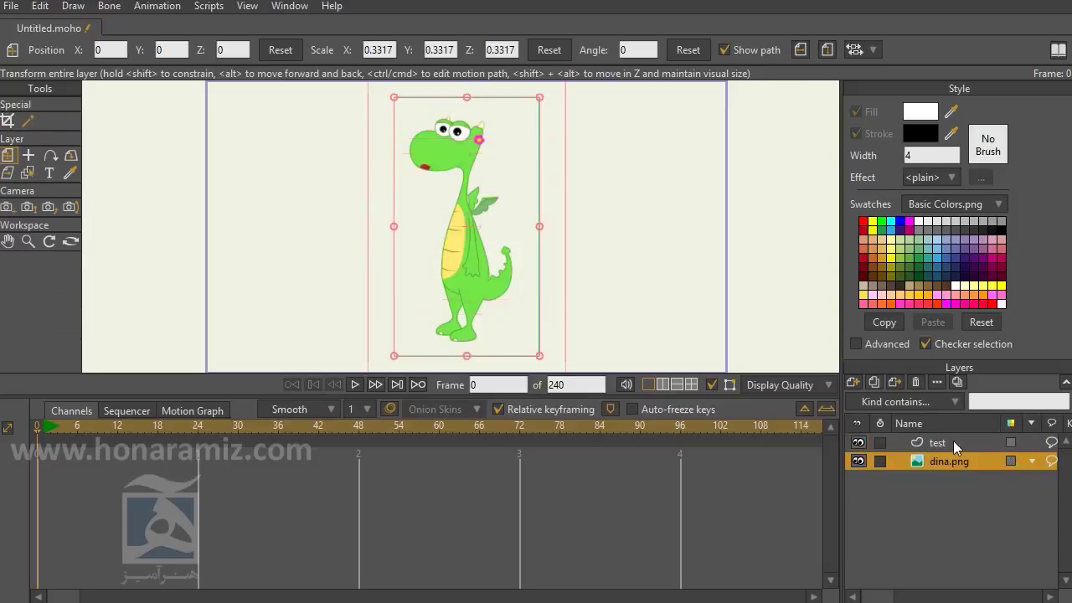
- Try the Blue label color on the test layer and set it back to Plain
left_click(952, 441)
left_click(1011, 441)
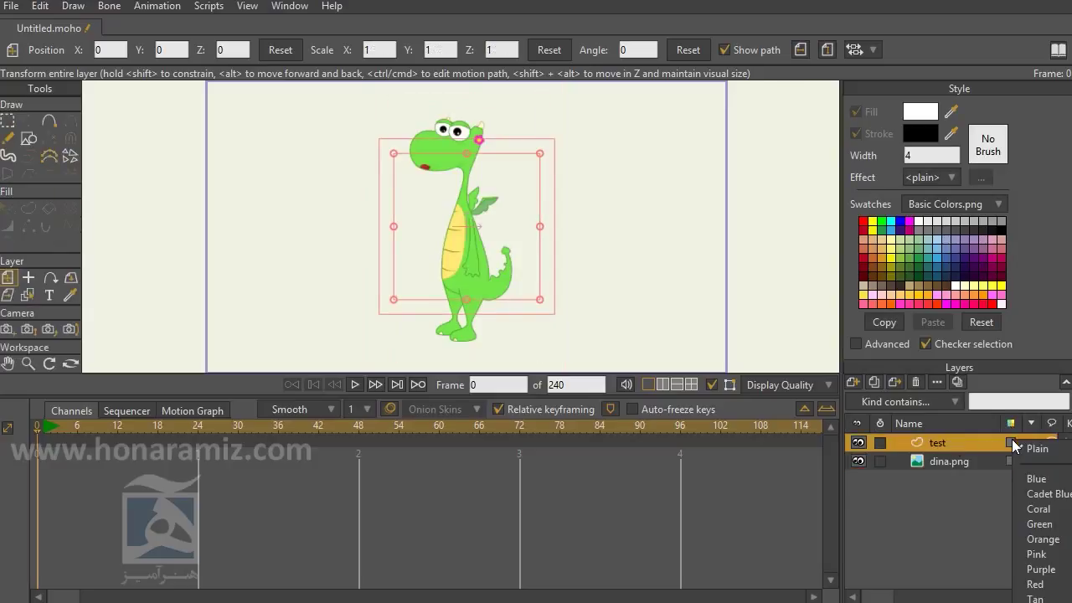
left_click(1037, 479)
left_click(952, 459)
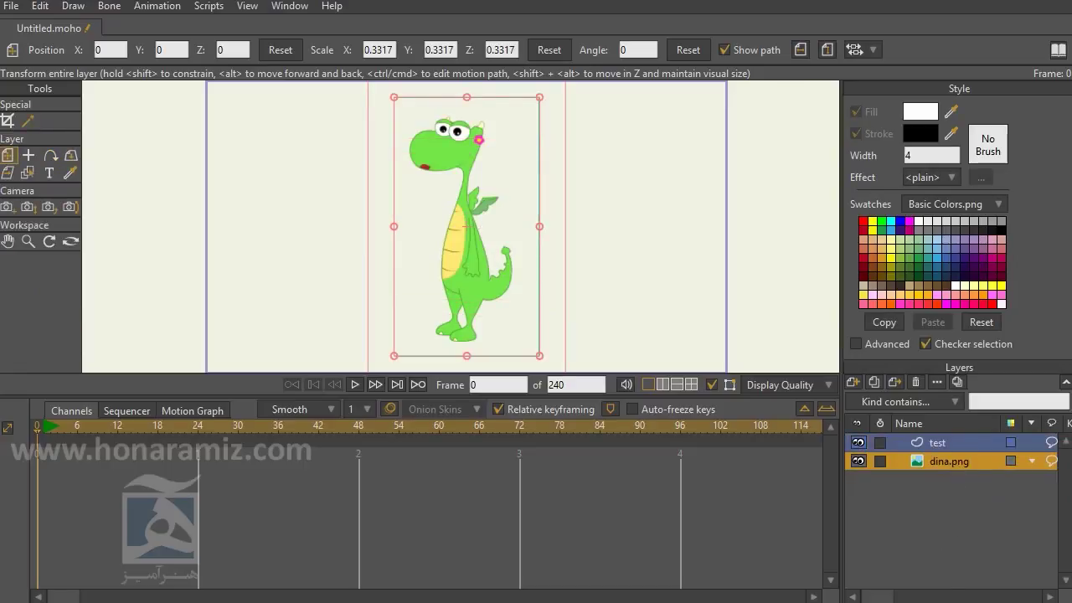
left_click(1009, 440)
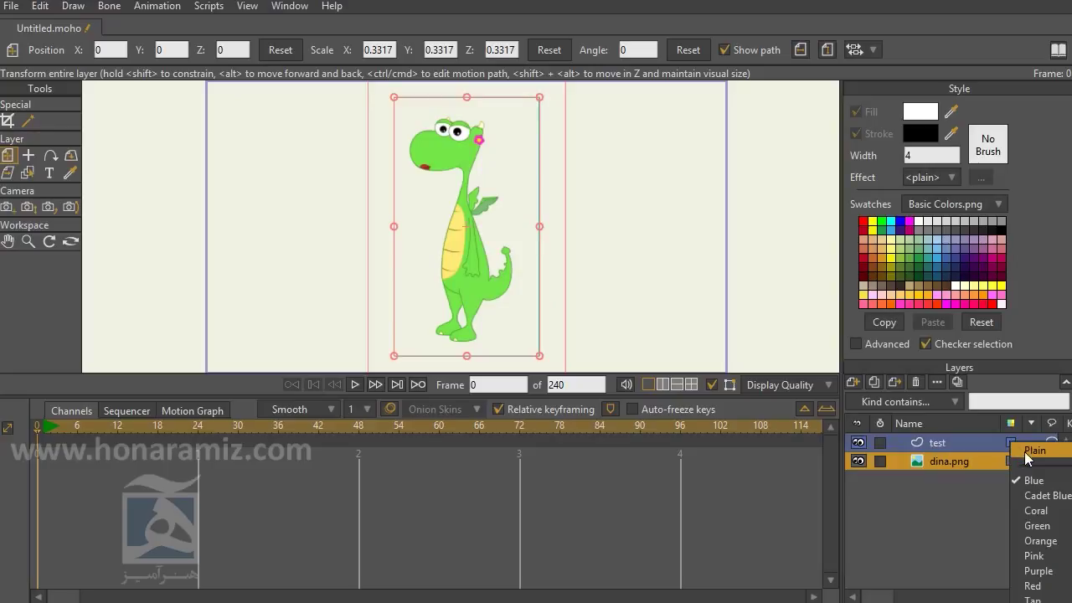
left_click(883, 526)
- Try masking out the dinosaur's green areas with the Image Masking tool, undo the mask, and activate the image cropping tool
left_click(955, 444)
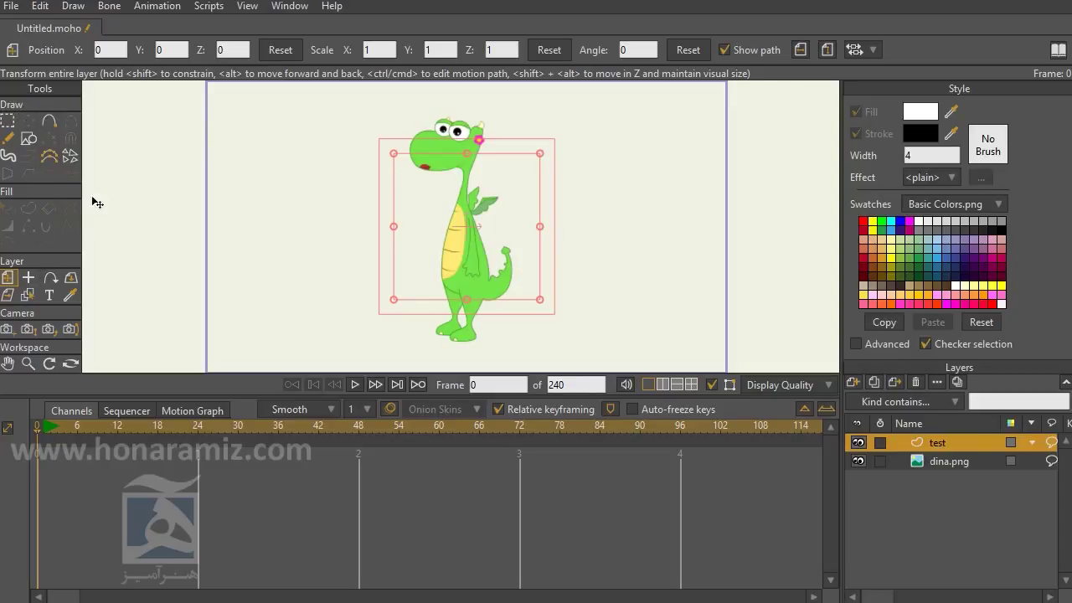
left_click(949, 462)
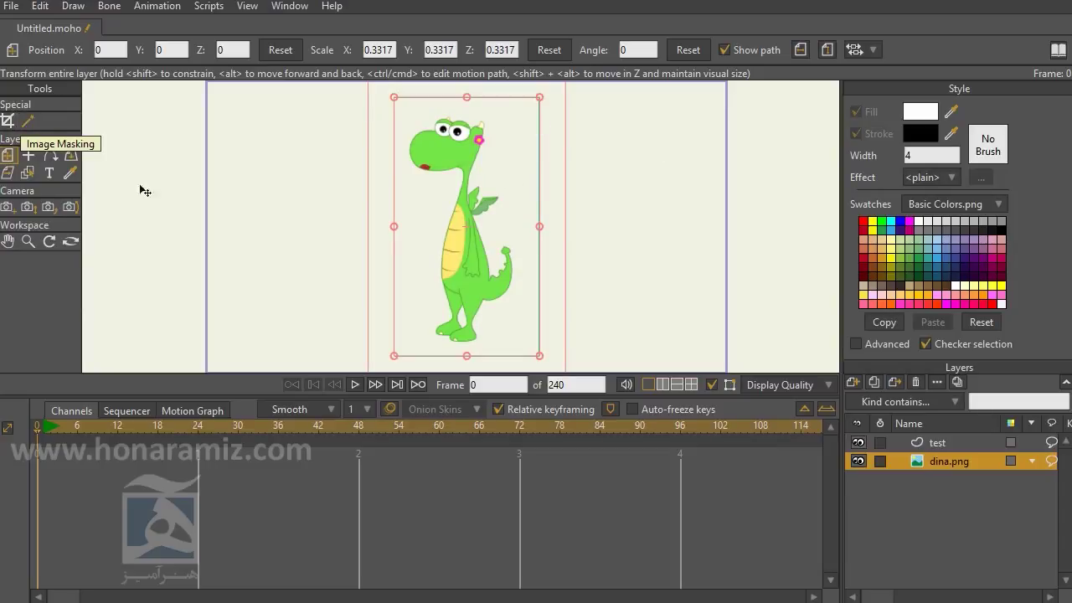
left_click(28, 123)
left_click(451, 159)
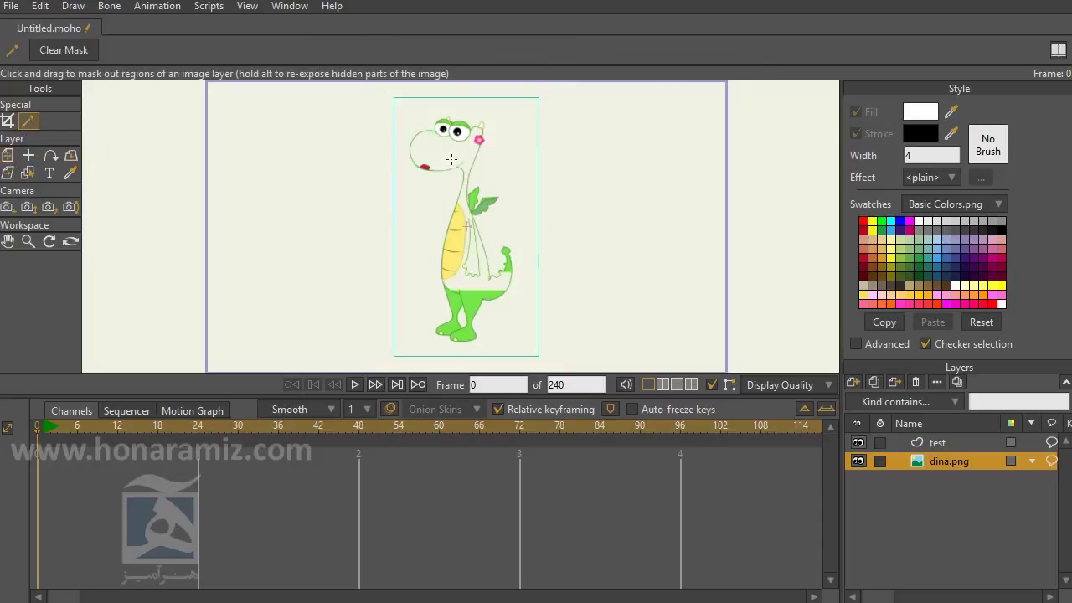
key("ctrl+z")
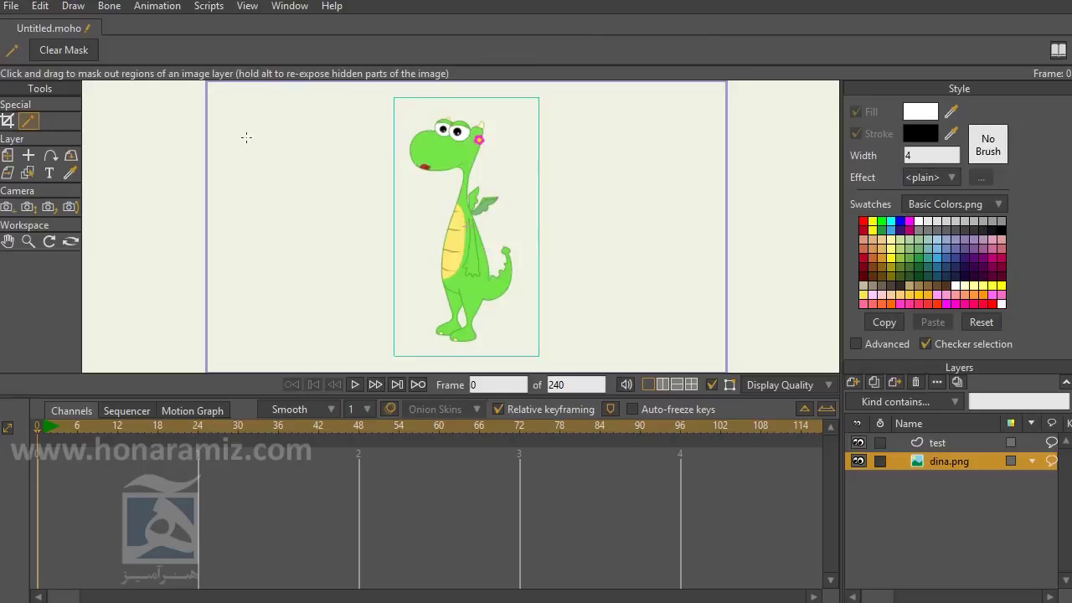
left_click(8, 118)
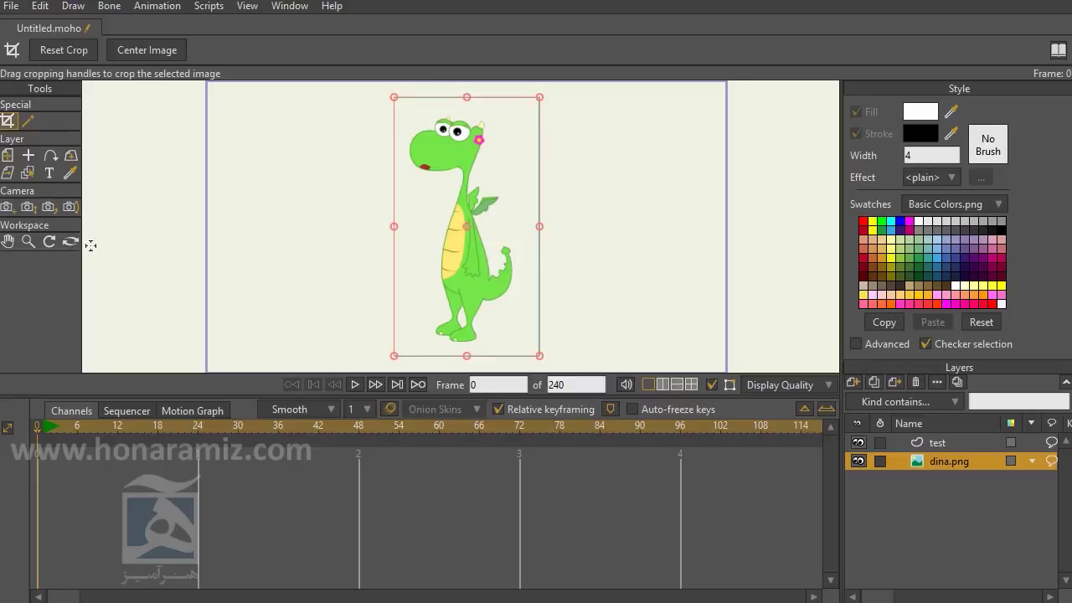
- Compare the drawing tools available for the test layer at frames 0, 1 and 23, and look up the Design Mode option
left_click(957, 441)
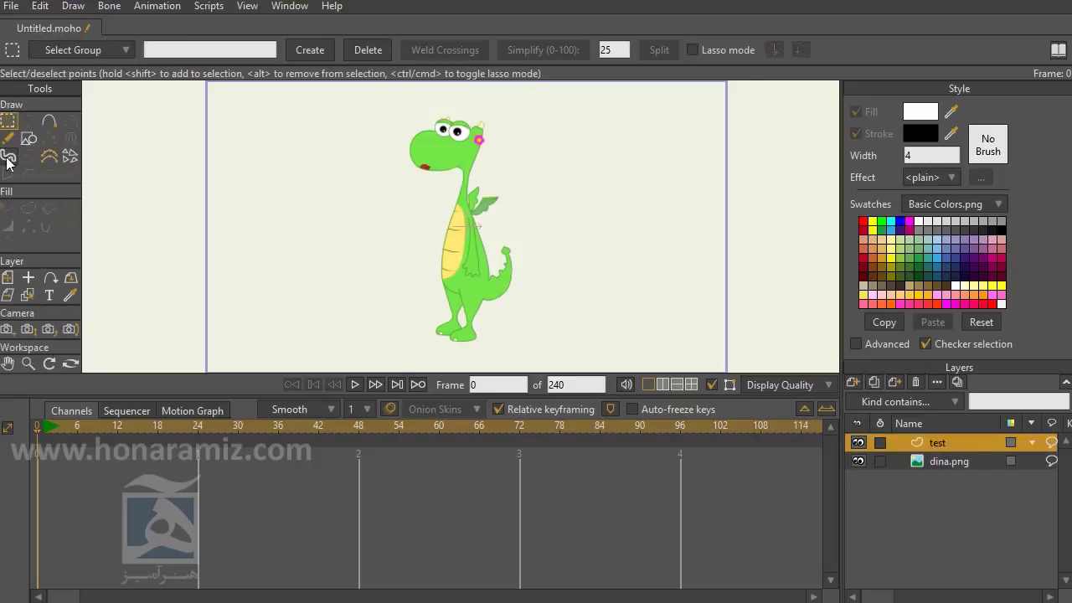
left_click(43, 429)
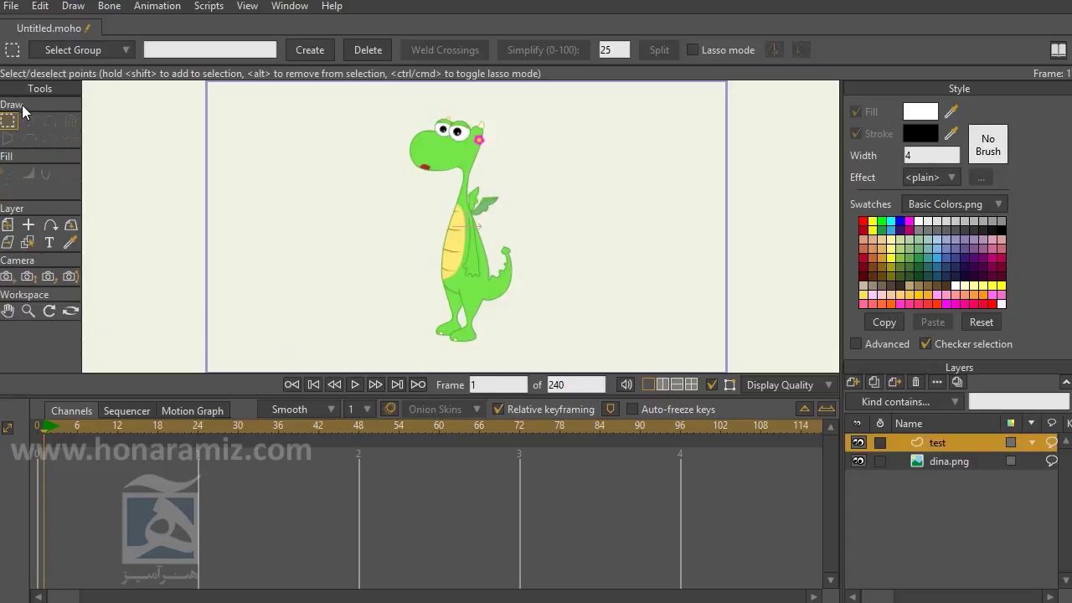
left_click(37, 428)
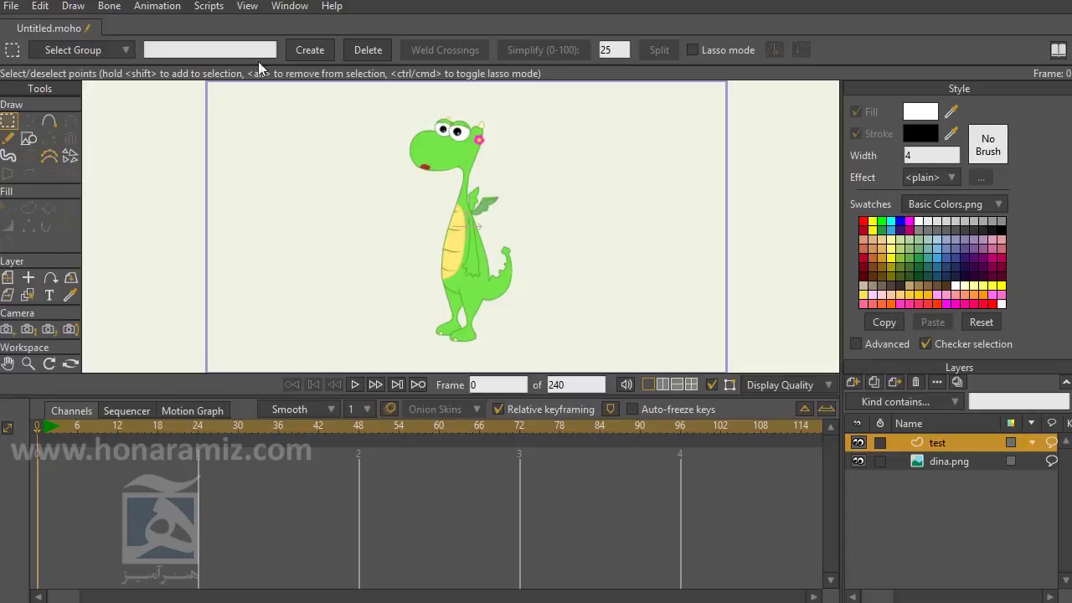
left_click_drag(68, 427, 191, 433)
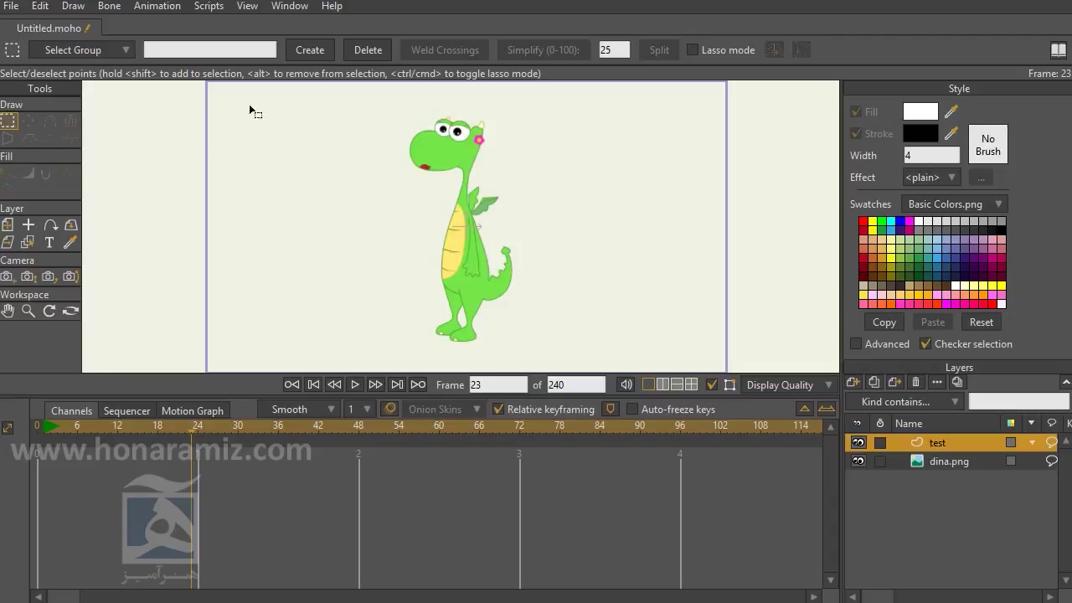
left_click(248, 6)
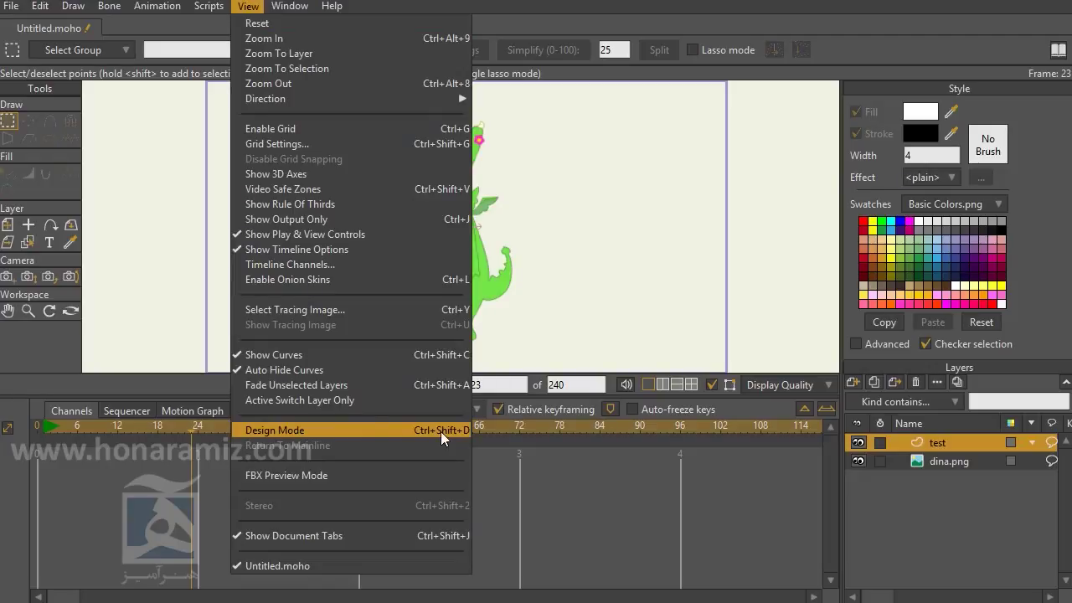
left_click(290, 430)
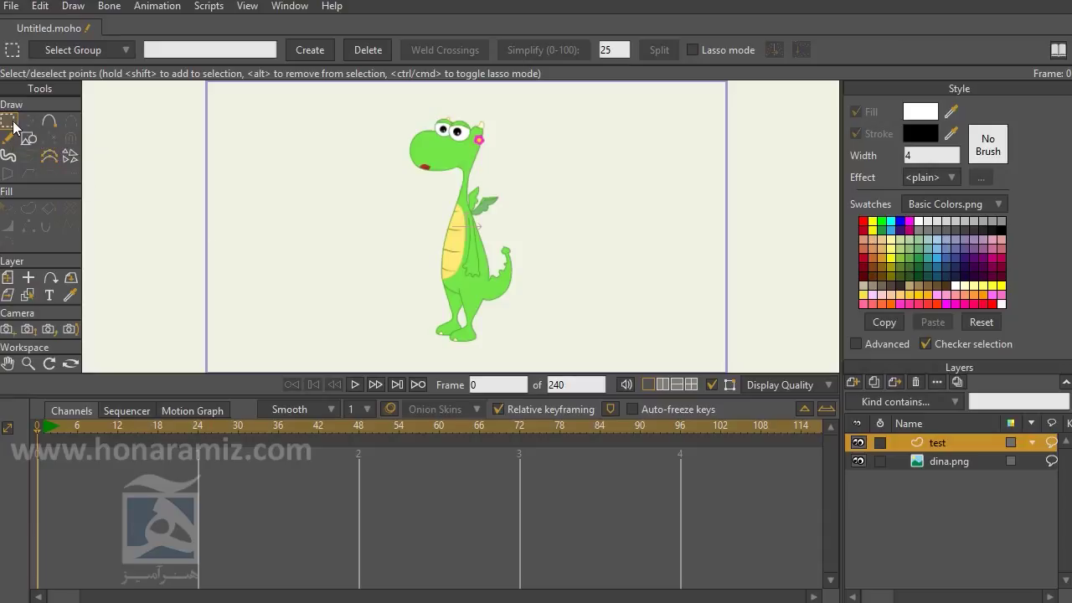
- Hide the dina.png image layer and activate the Add Point tool on the test layer
scroll(457, 224, "up", 2)
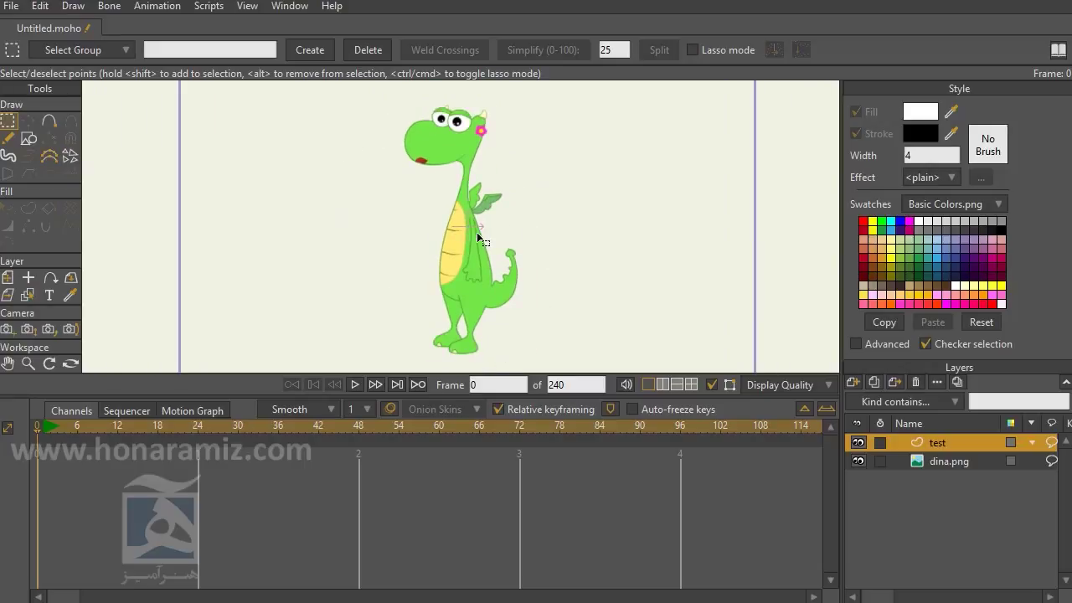
left_click(857, 461)
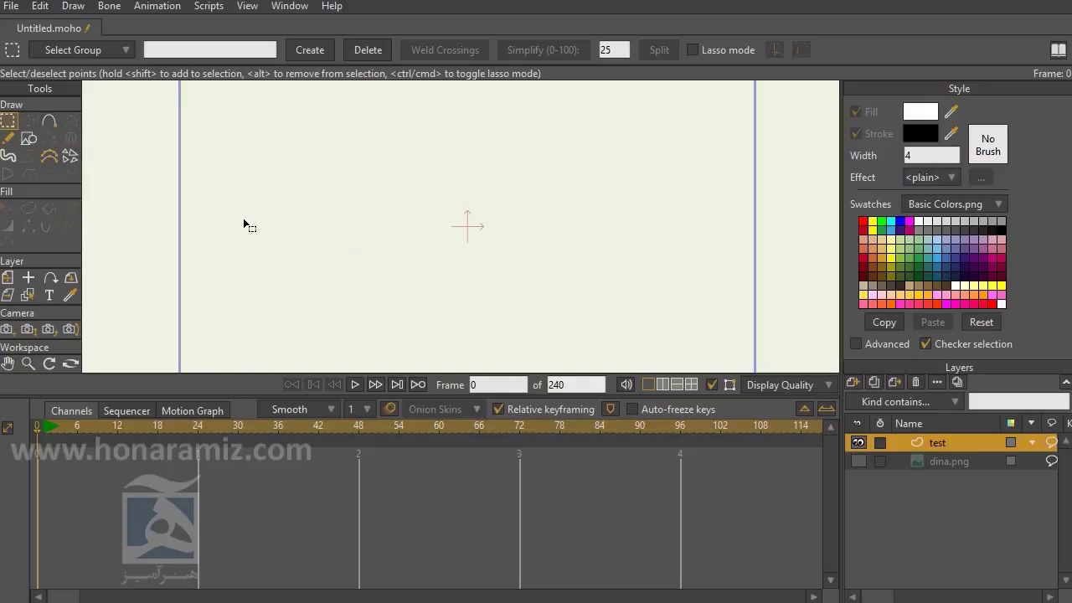
left_click(48, 124)
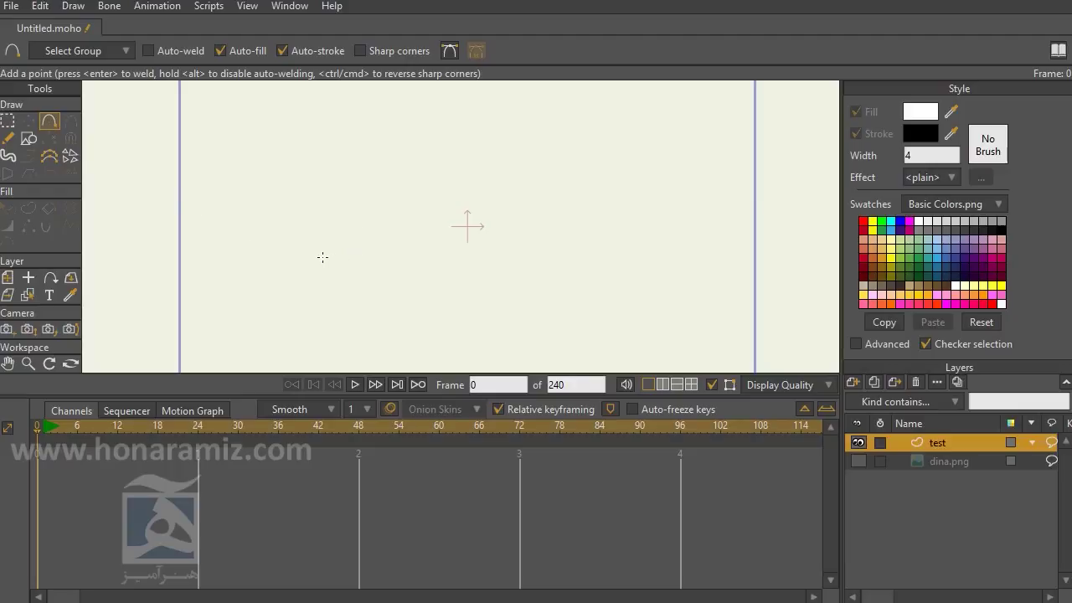
scroll(477, 194, "down", 3)
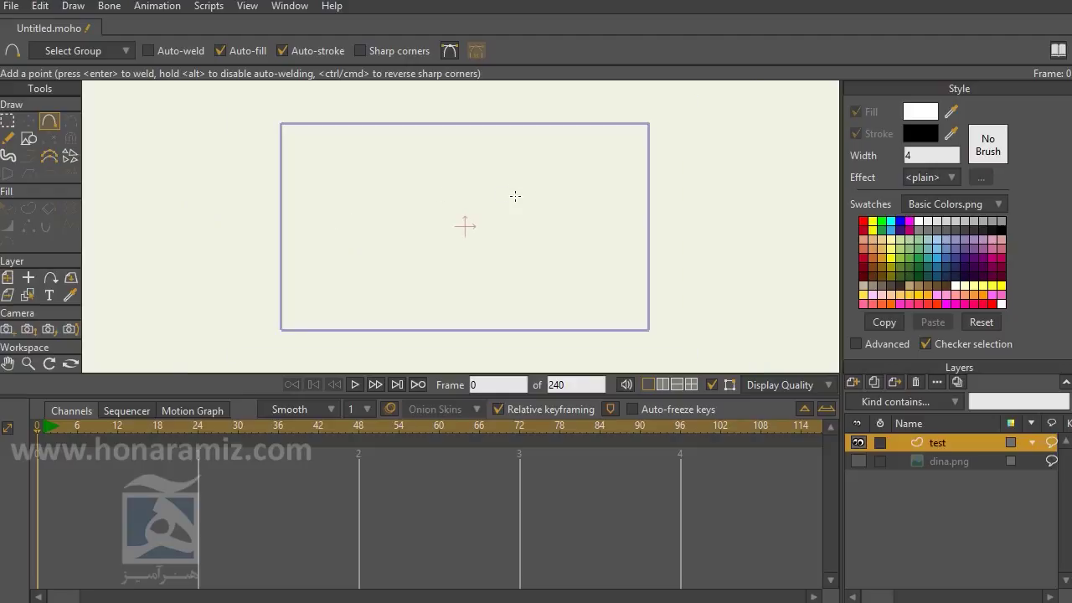
- Try drawing an open wavy curve through four points across the frame and undo it
left_click(314, 243)
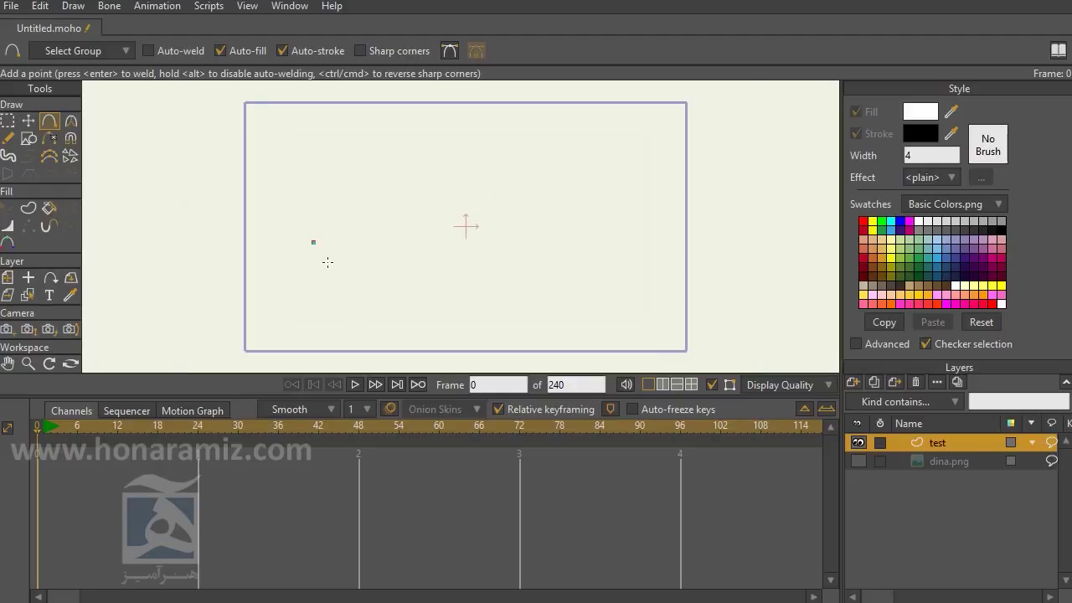
left_click(387, 173)
left_click(508, 257)
left_click(591, 189)
key("ctrl+z")
key("ctrl+z")
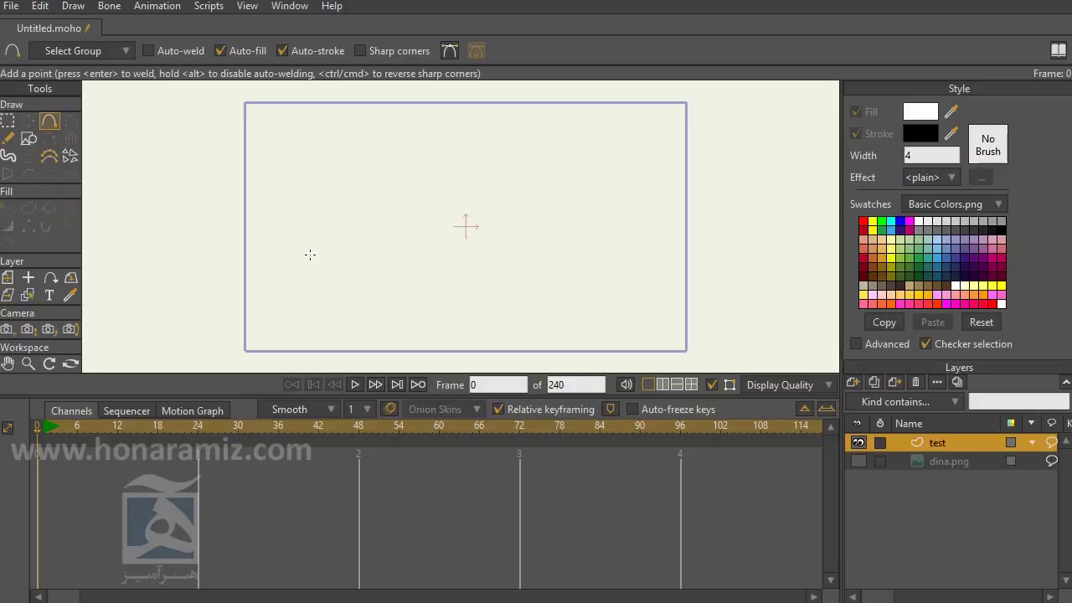
- Draw a rising diagonal segment in the left half of the camera frame with the Add Point tool
left_click_drag(298, 248, 384, 156)
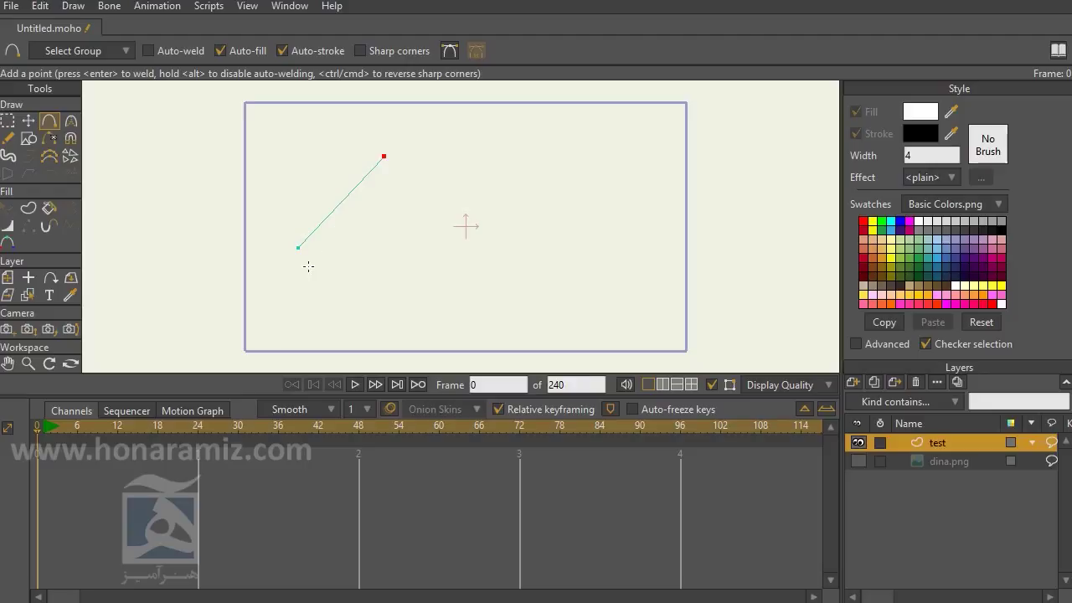
- Try adding a point in the middle of the segment and drawing separate diagonal segments beside it, undoing the attempts
left_click(333, 212)
key("ctrl+shift+a")
left_click(425, 251)
left_click_drag(426, 252, 545, 139)
key("ctrl+z")
key("ctrl+z")
left_click_drag(422, 273, 540, 140)
key("ctrl+z")
- Extend the segment from its upper end into a closed, filled seven-point blob with a notch in its right side
left_click_drag(384, 156, 483, 234)
left_click_drag(483, 233, 296, 246)
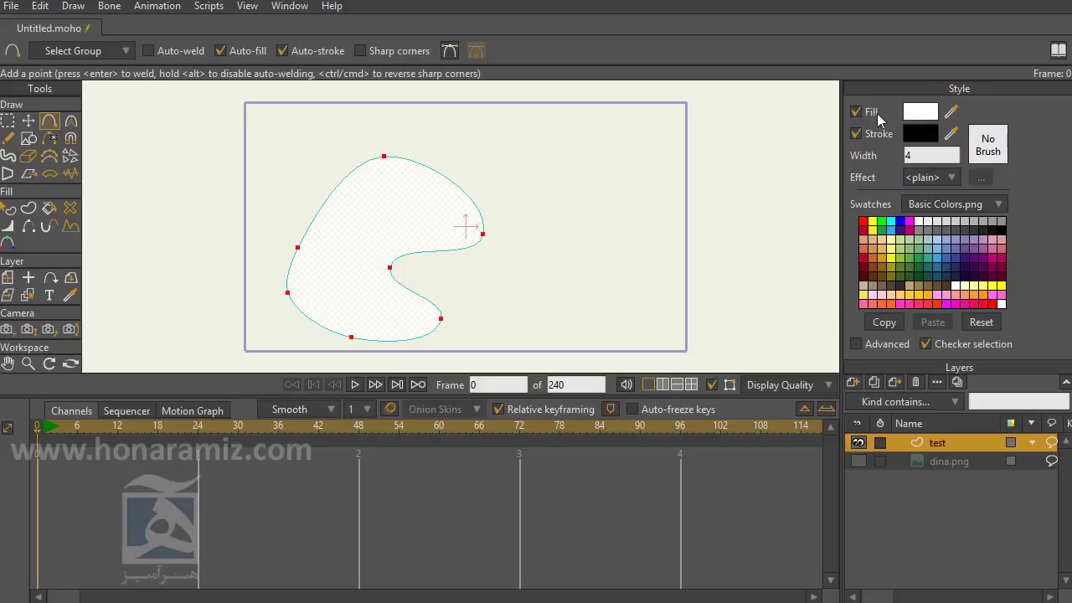
scroll(393, 197, "up", 4)
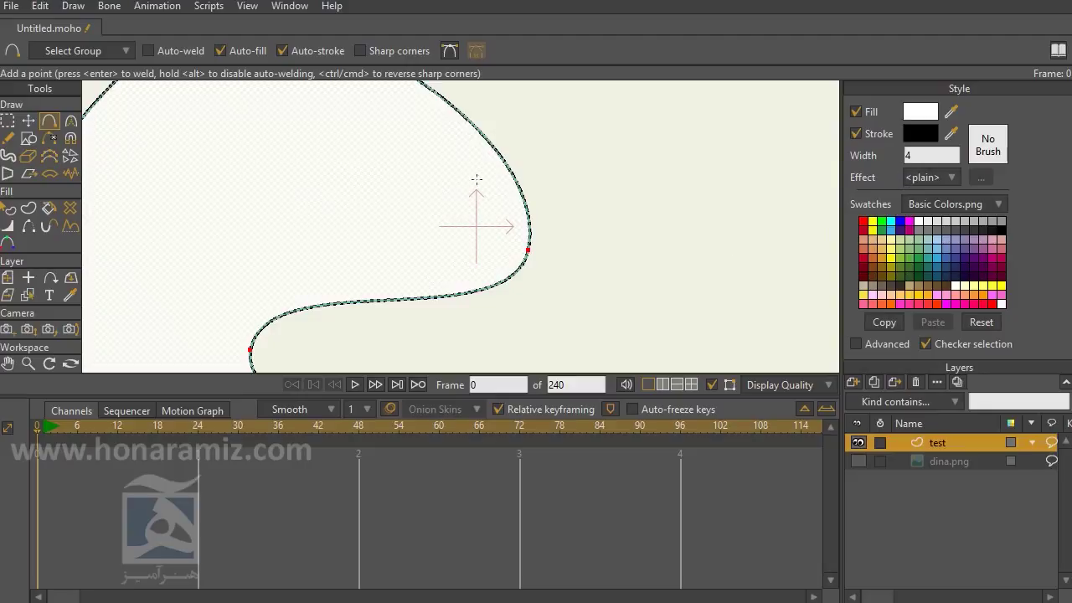
scroll(516, 180, "up", 2)
scroll(478, 224, "down", 3)
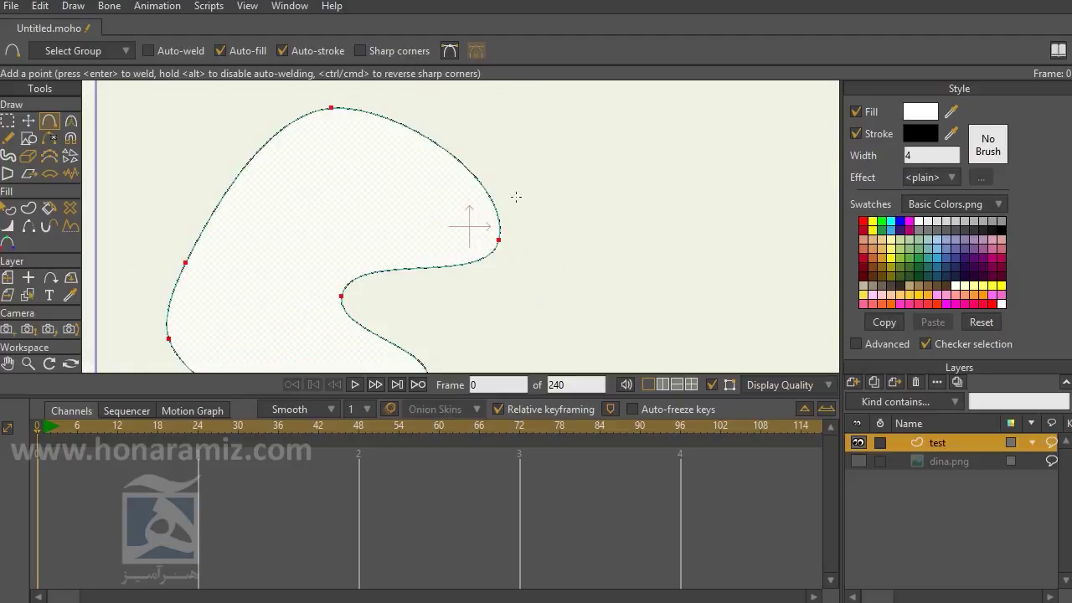
- Turn on Auto-weld and draw a closed, filled four-point oval in the upper right part of the camera frame
scroll(482, 218, "up", 3)
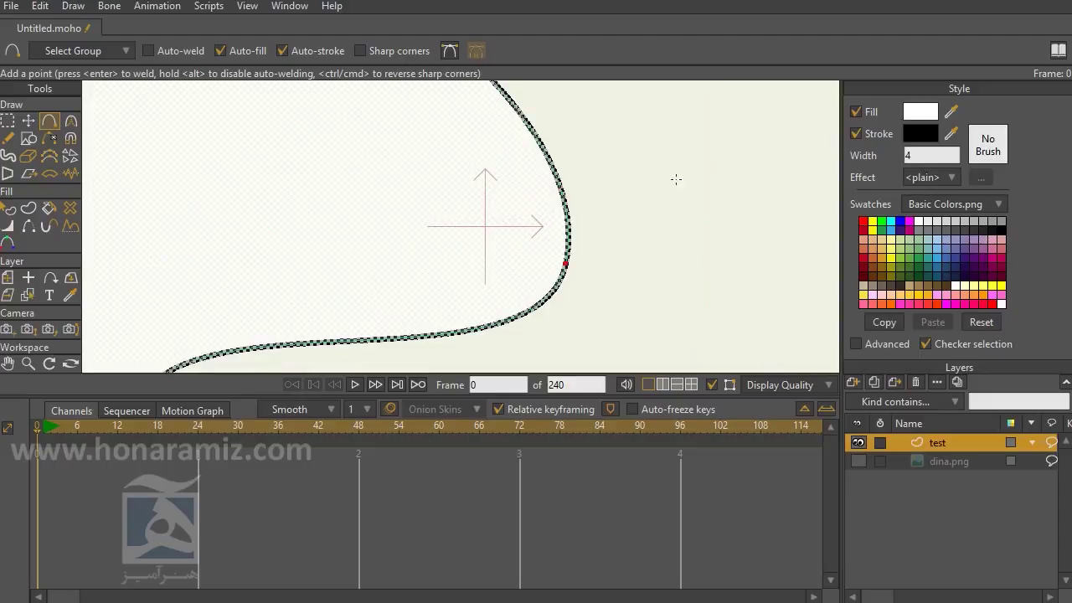
scroll(440, 239, "down", 3)
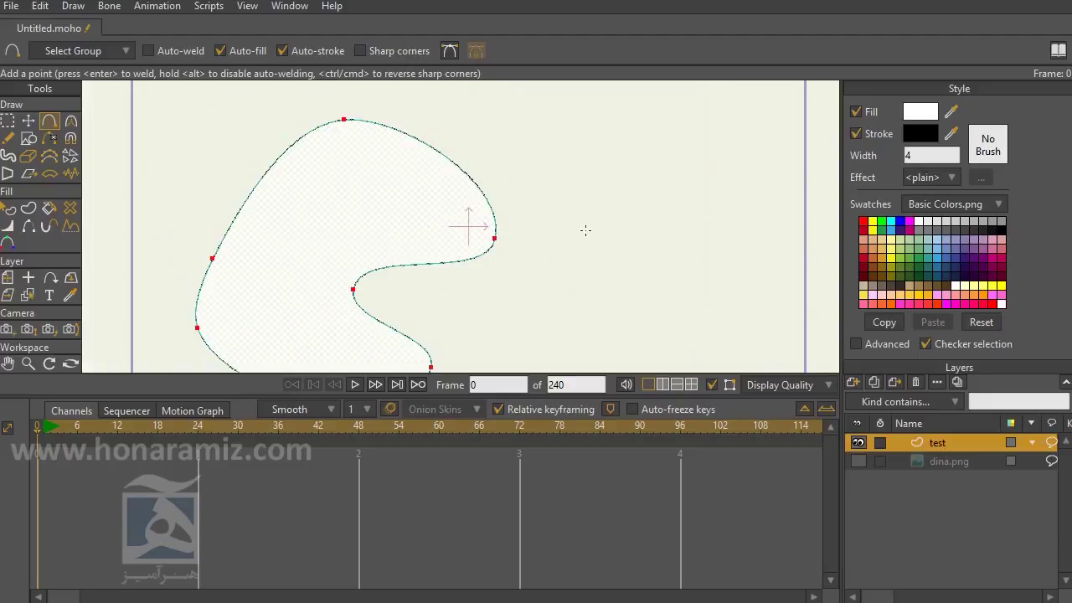
scroll(585, 230, "down", 2)
scroll(536, 245, "up", 3)
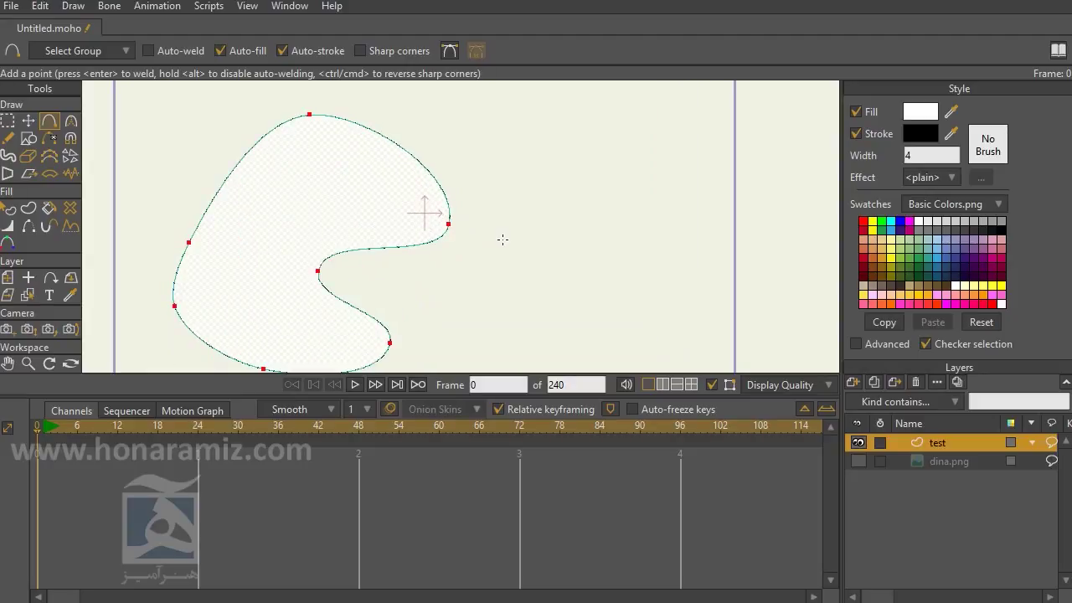
left_click(172, 52)
mouse_move(537, 213)
left_mouse_down()
mouse_move(523, 135)
mouse_move(652, 100)
mouse_move(680, 132)
mouse_move(690, 206)
mouse_move(574, 237)
mouse_move(533, 208)
left_mouse_up()
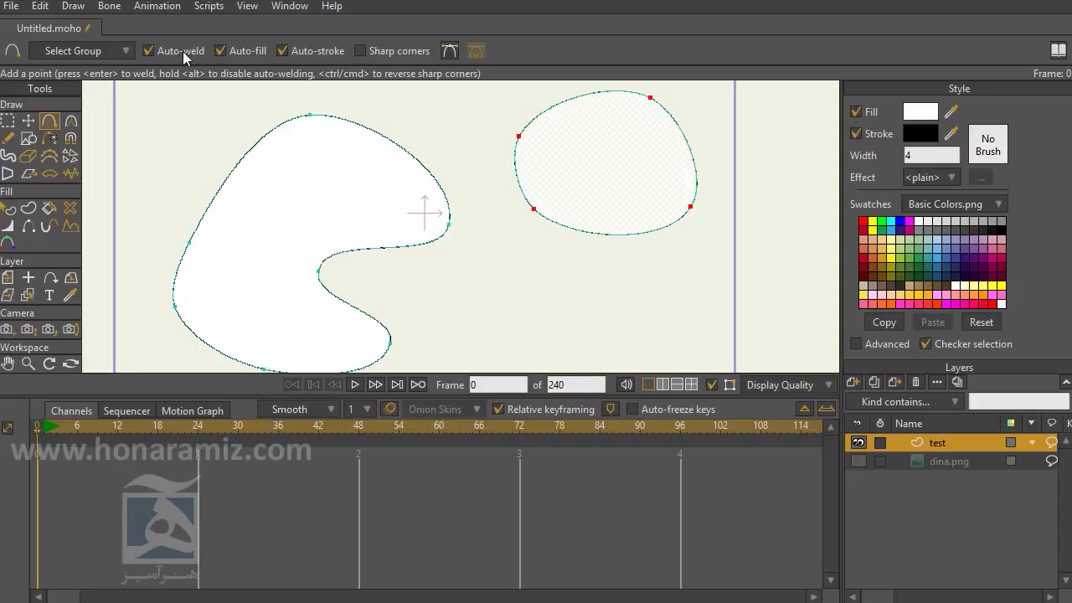
- Turn off Auto-weld and draw a smaller closed, filled four-point shape with a narrow lower end beneath the oval
scroll(536, 201, "down", 5)
mouse_move(498, 184)
left_mouse_down()
mouse_move(501, 150)
mouse_move(586, 159)
mouse_move(550, 240)
mouse_move(498, 187)
left_mouse_up()
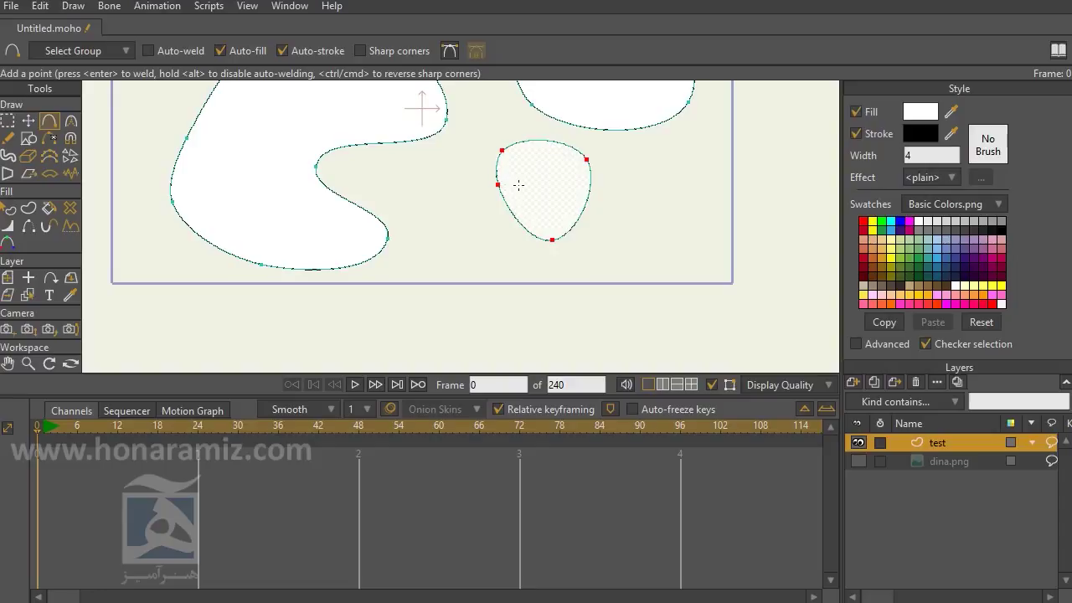
scroll(571, 160, "down", 5)
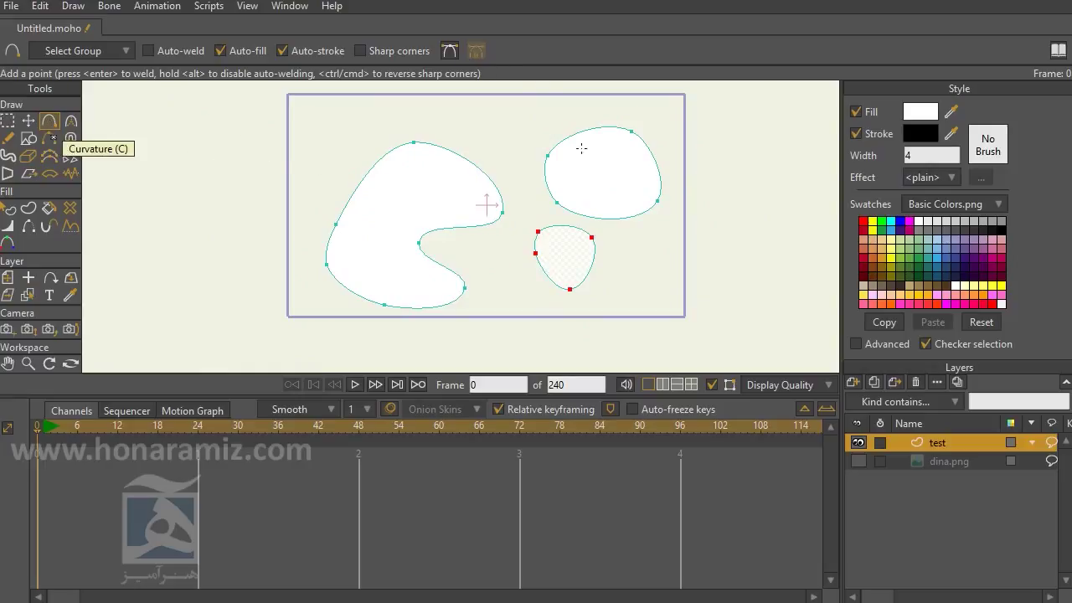
left_click_drag(514, 179, 468, 178)
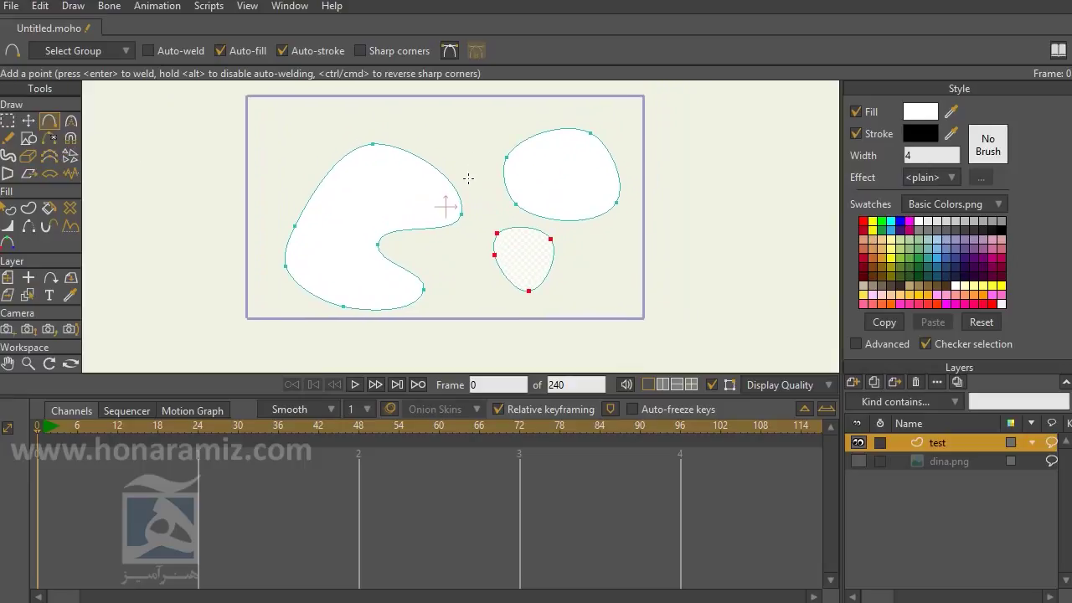